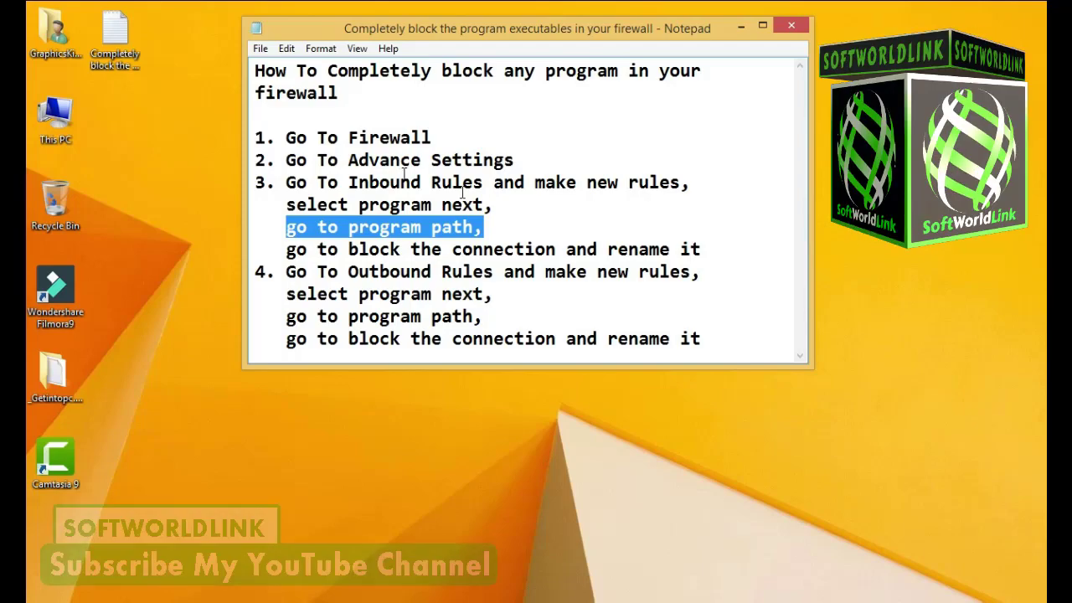
- Review the note's heading about completely blocking any program in the firewall
drag(254, 71, 594, 87)
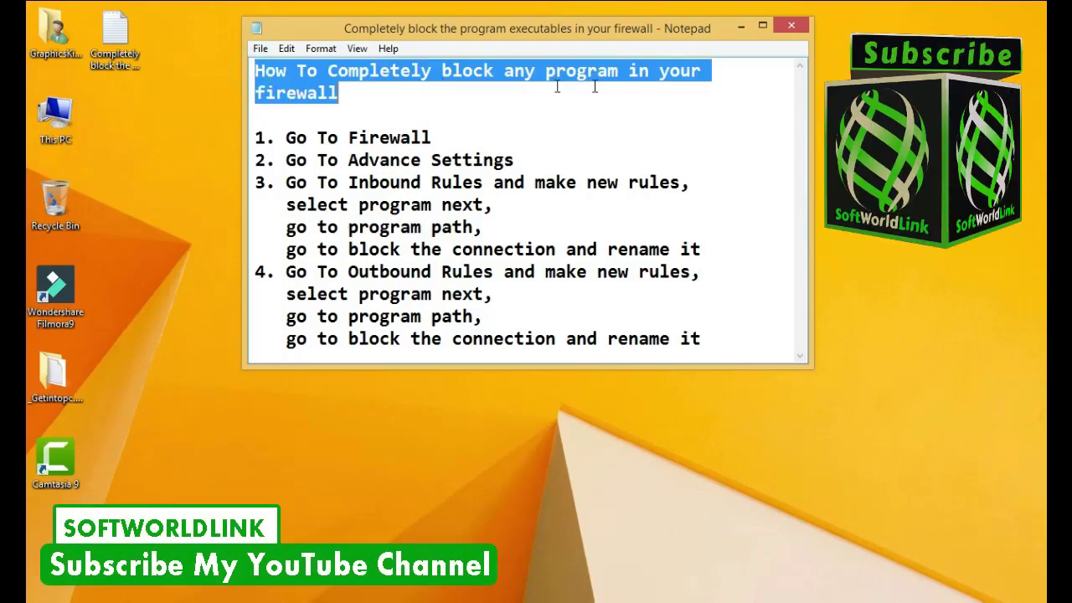
click(411, 95)
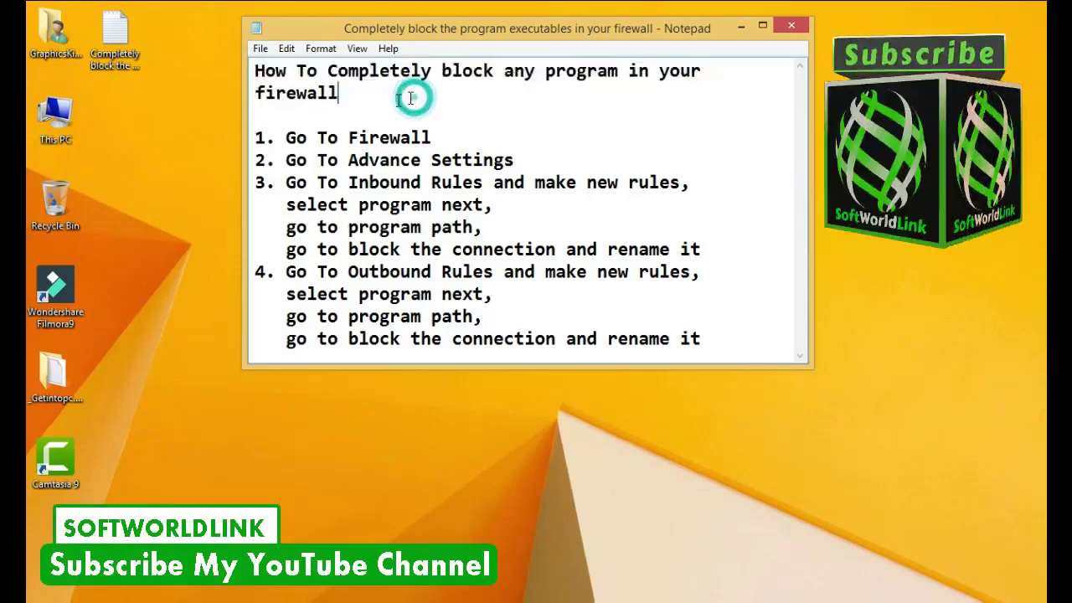
drag(255, 70, 707, 84)
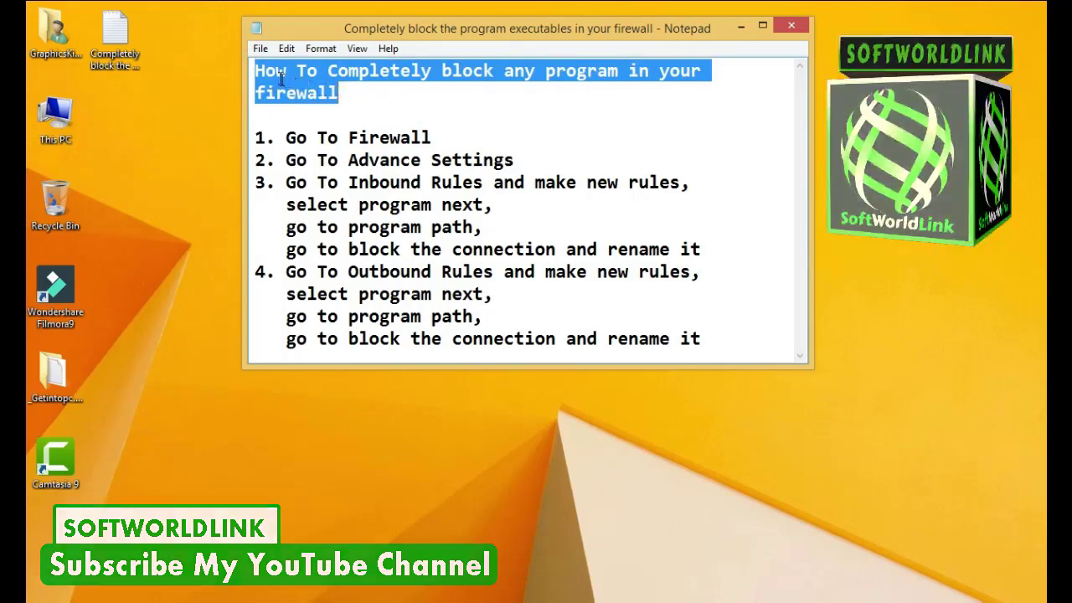
drag(255, 70, 391, 108)
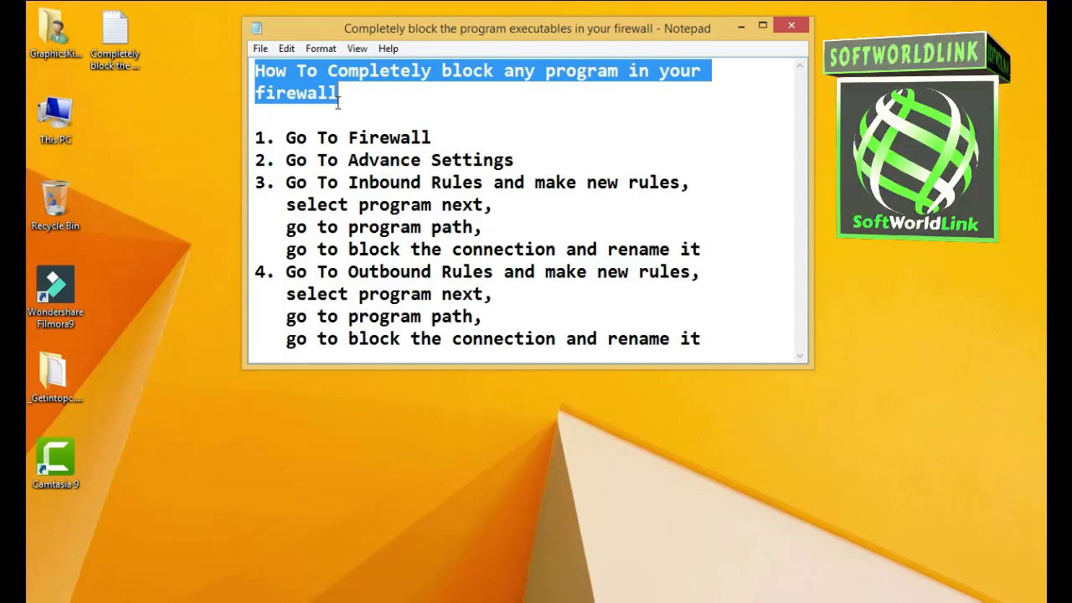
click(335, 94)
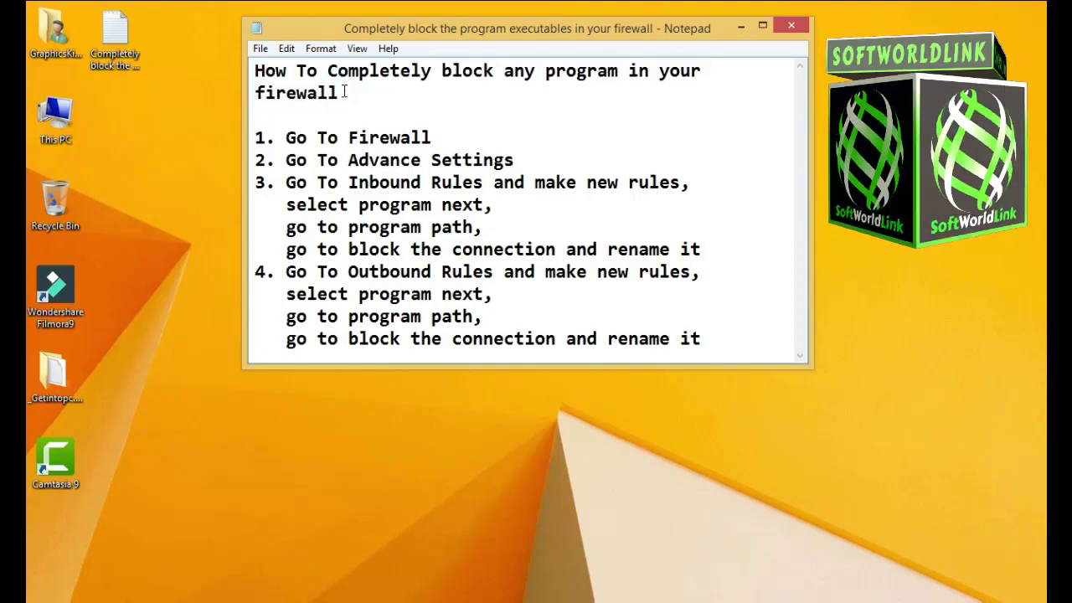
mouse_move(338, 94)
mouse_down()
mouse_move(257, 73)
mouse_move(688, 70)
mouse_move(666, 89)
mouse_move(346, 102)
mouse_up()
click(257, 70)
key(super+Up)
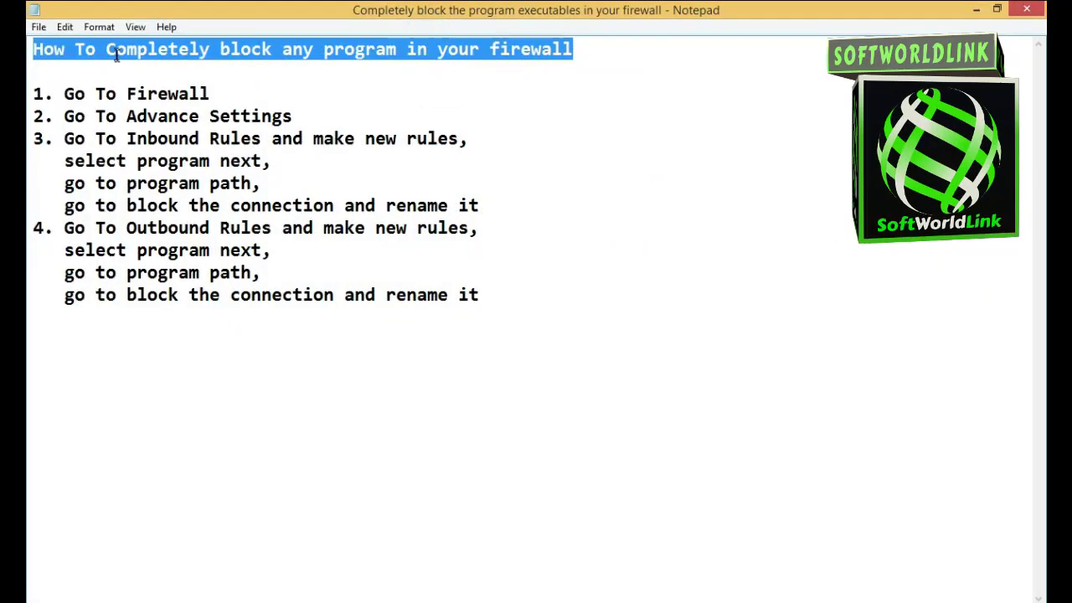
drag(110, 50, 449, 51)
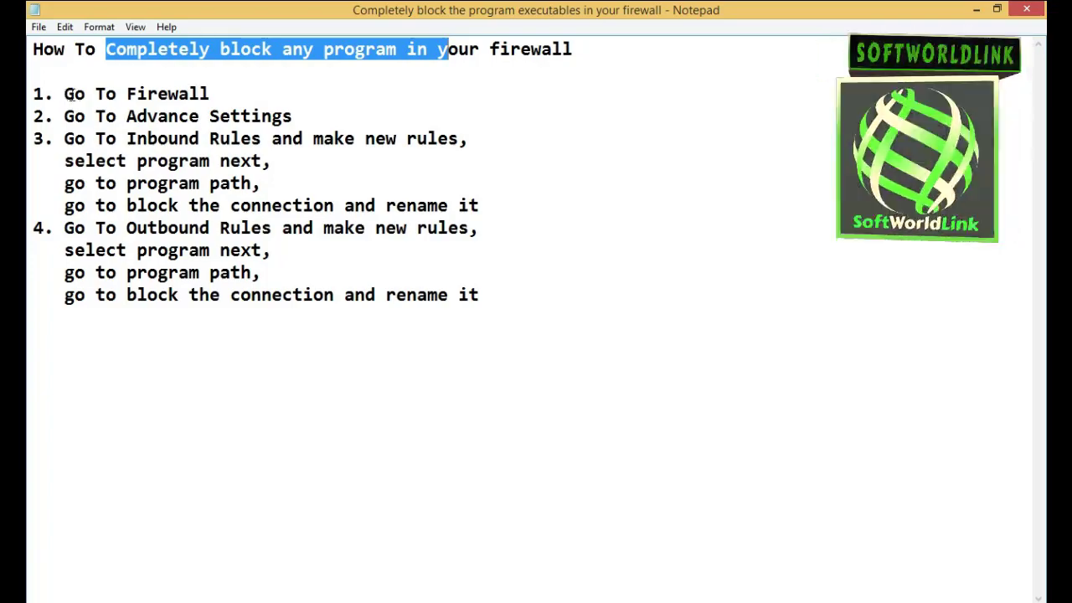
double_click(823, 15)
- Search the system for "firewall" and open Windows Firewall
key(super)
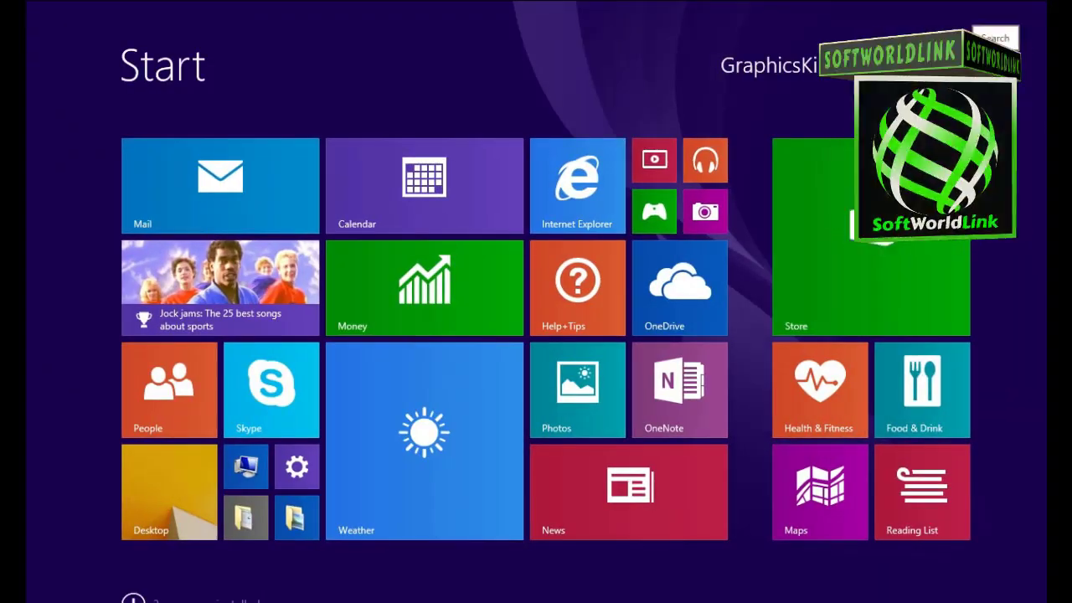
key(super+q)
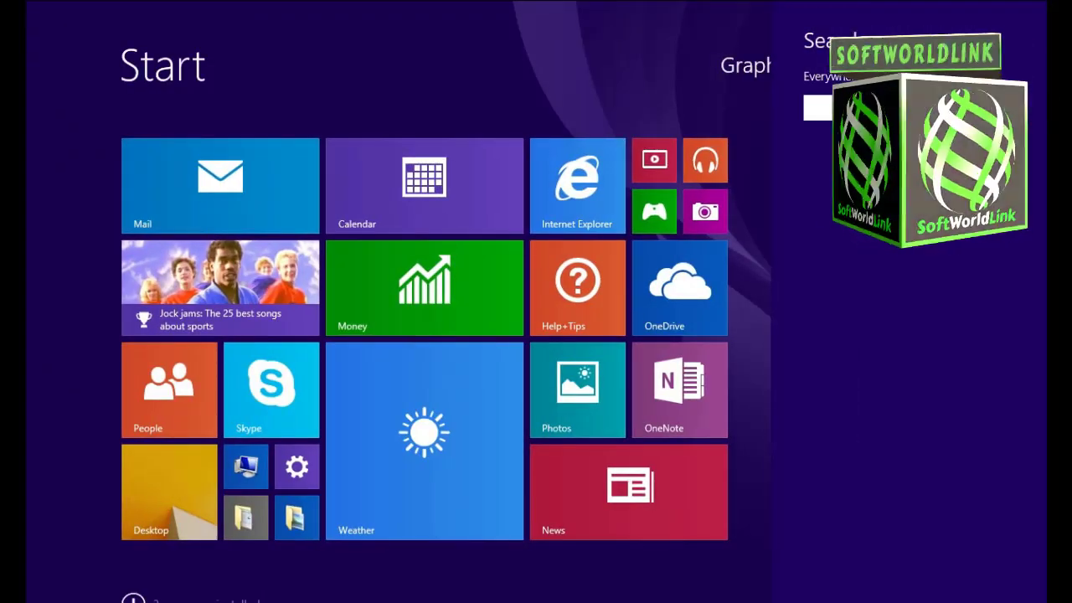
text(fire)
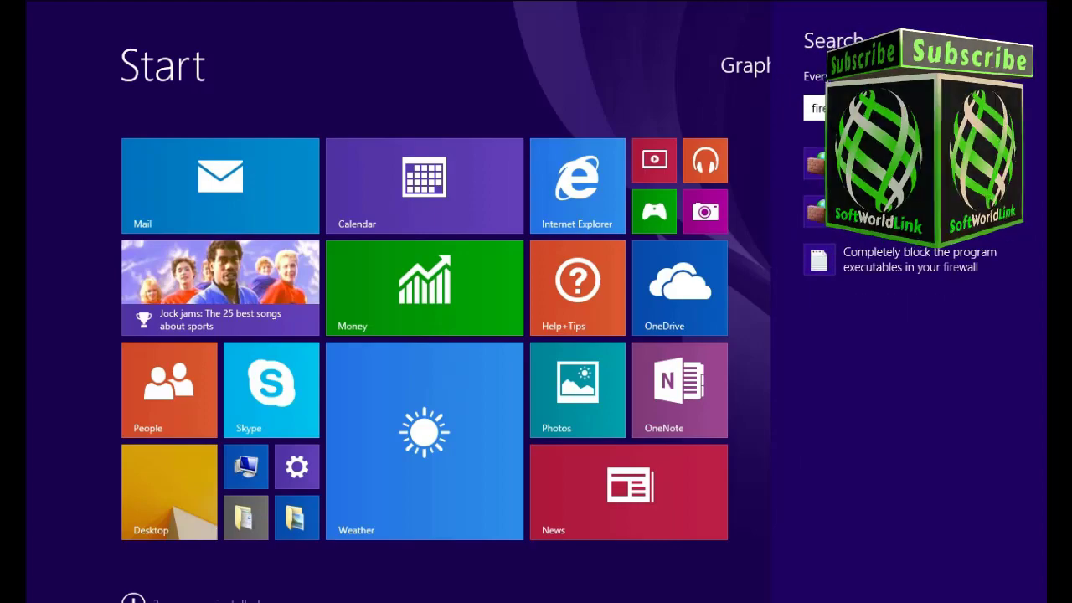
text(wall)
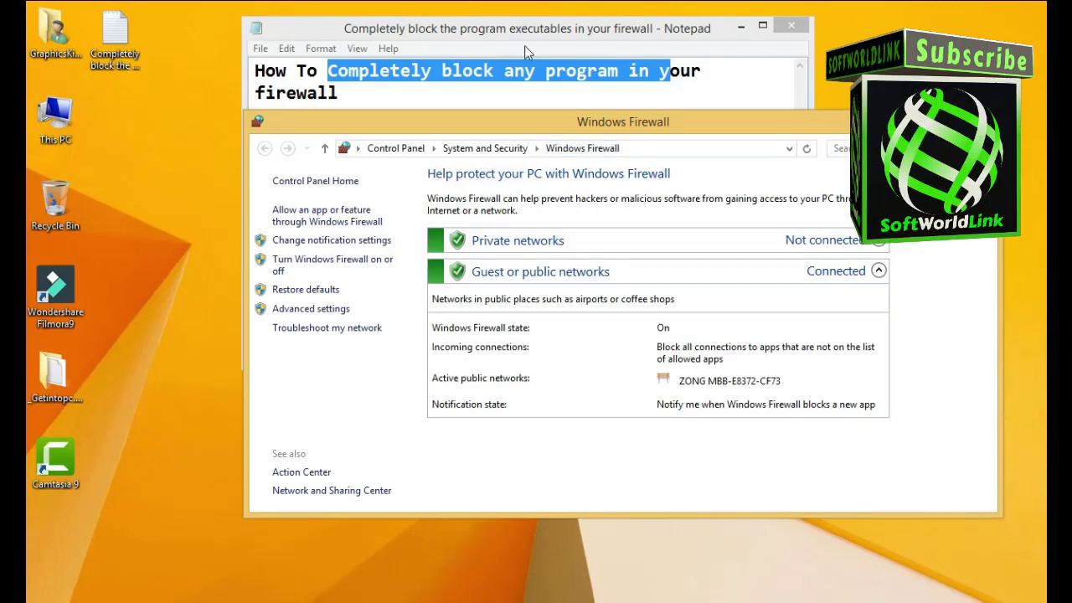
- Check instruction 2 in the note and open the advanced settings of Windows Firewall
click(496, 27)
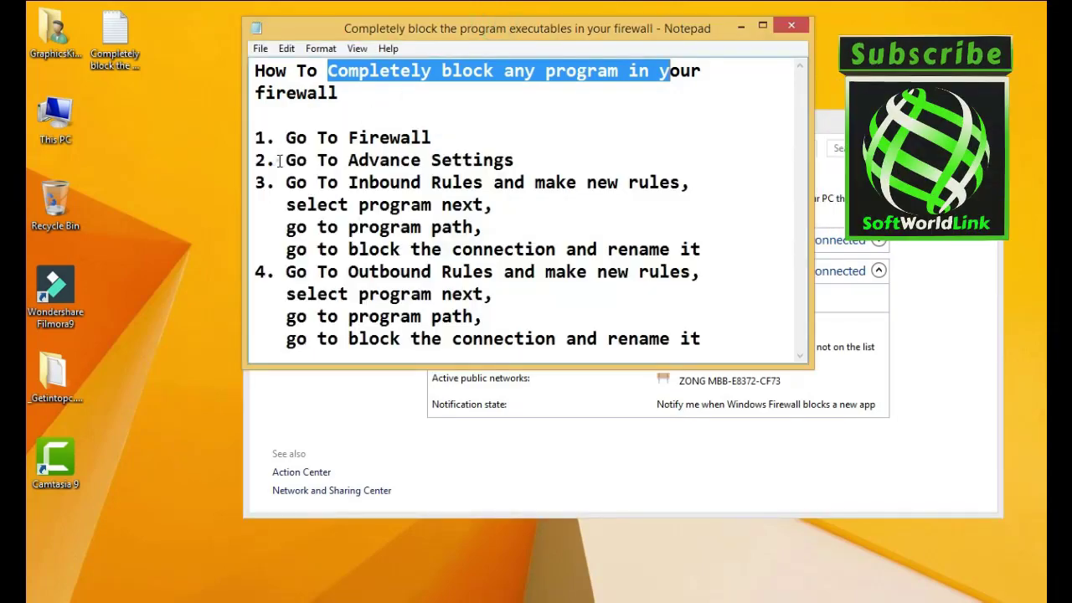
drag(280, 161, 533, 169)
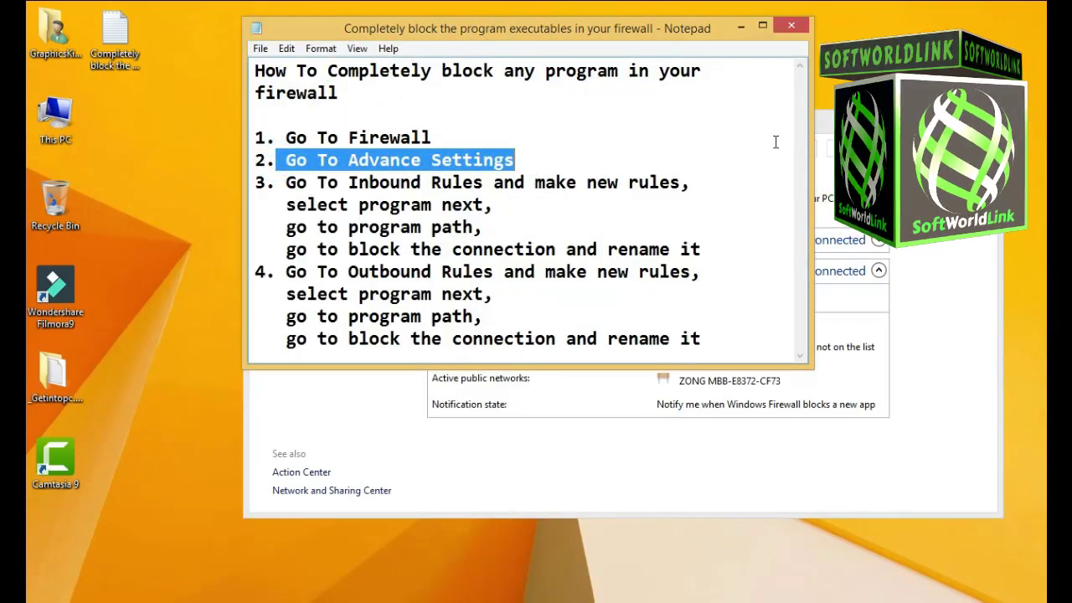
key(alt+Tab)
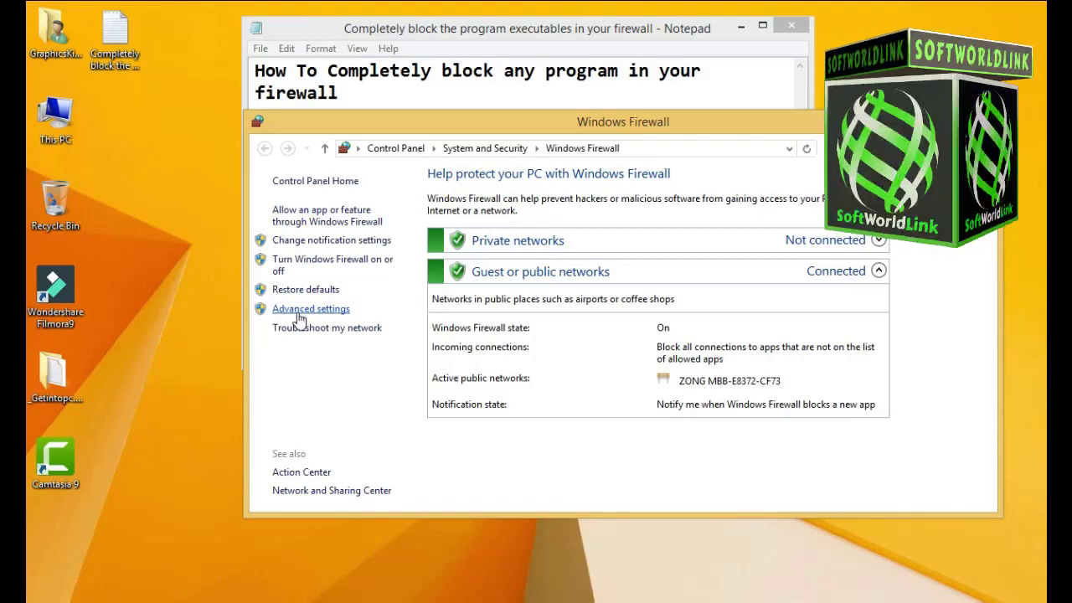
click(308, 314)
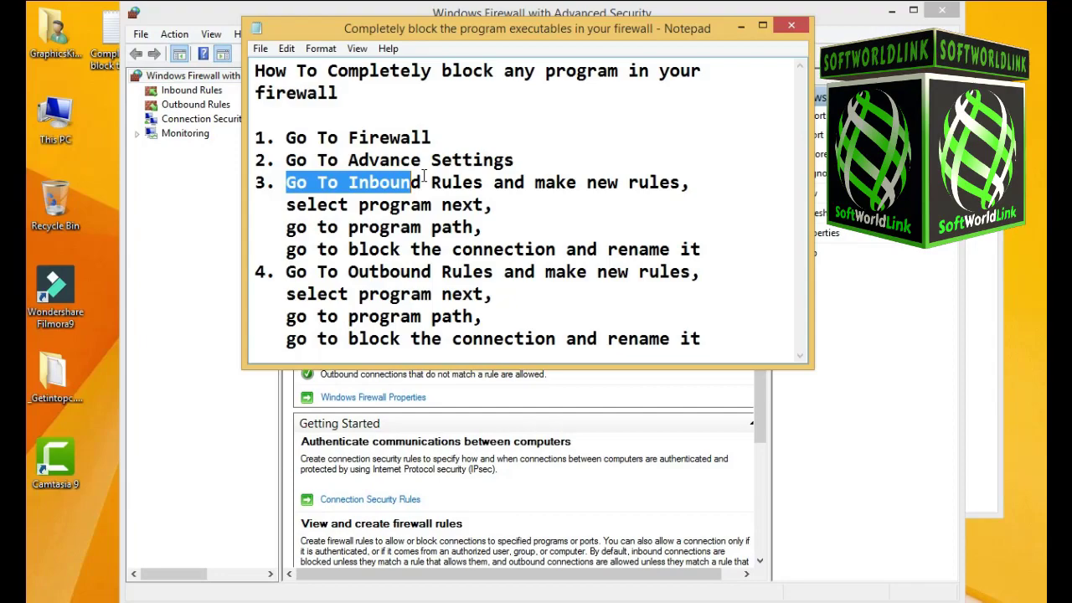
- Check instruction 3 in the note and start a new inbound rule of type Program
drag(410, 182, 697, 182)
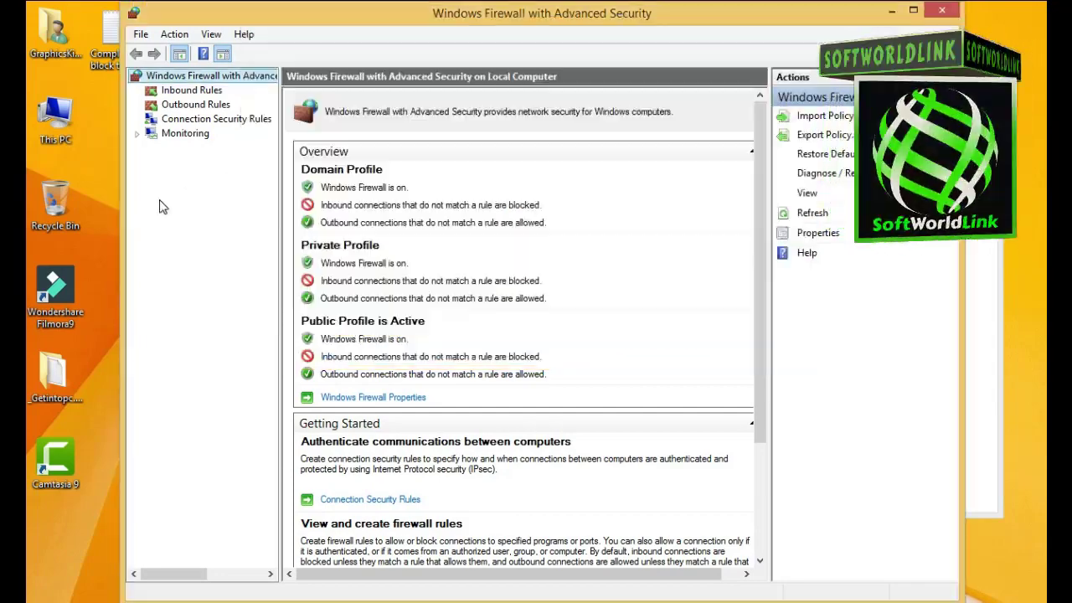
click(190, 91)
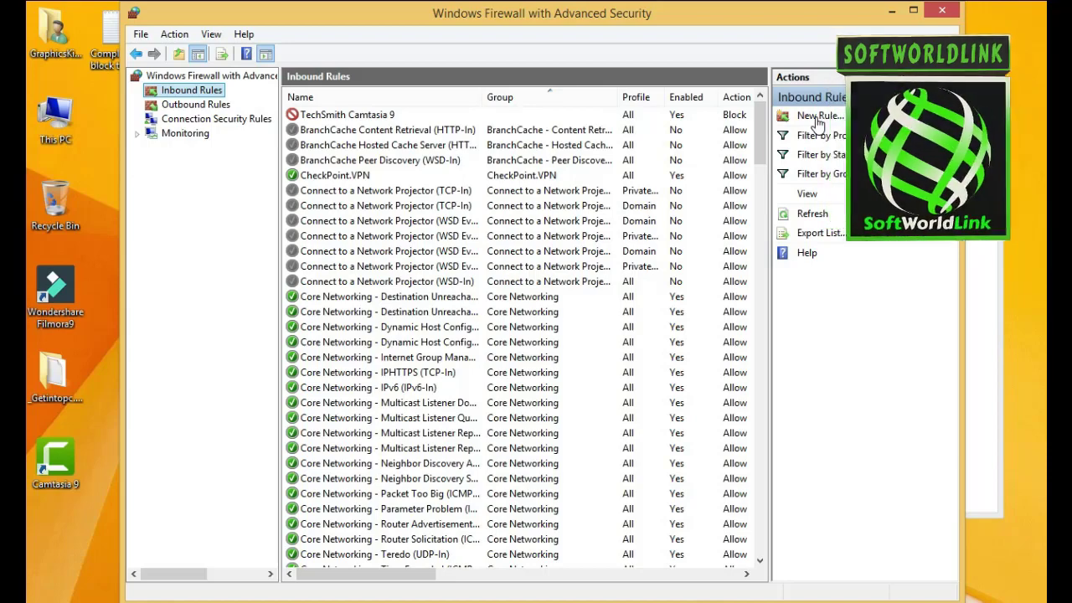
click(817, 117)
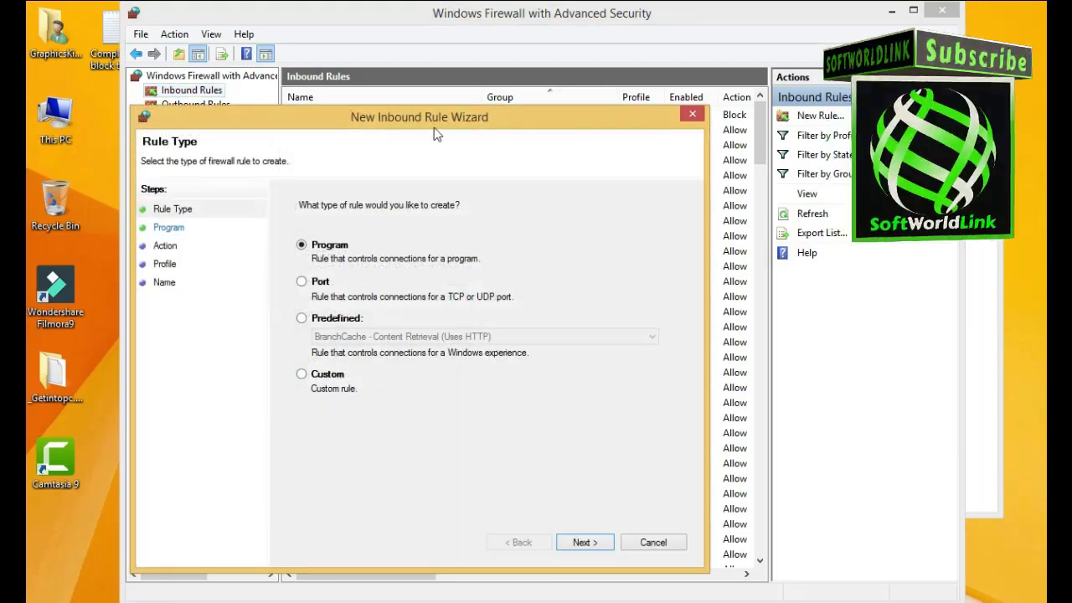
drag(508, 103, 584, 98)
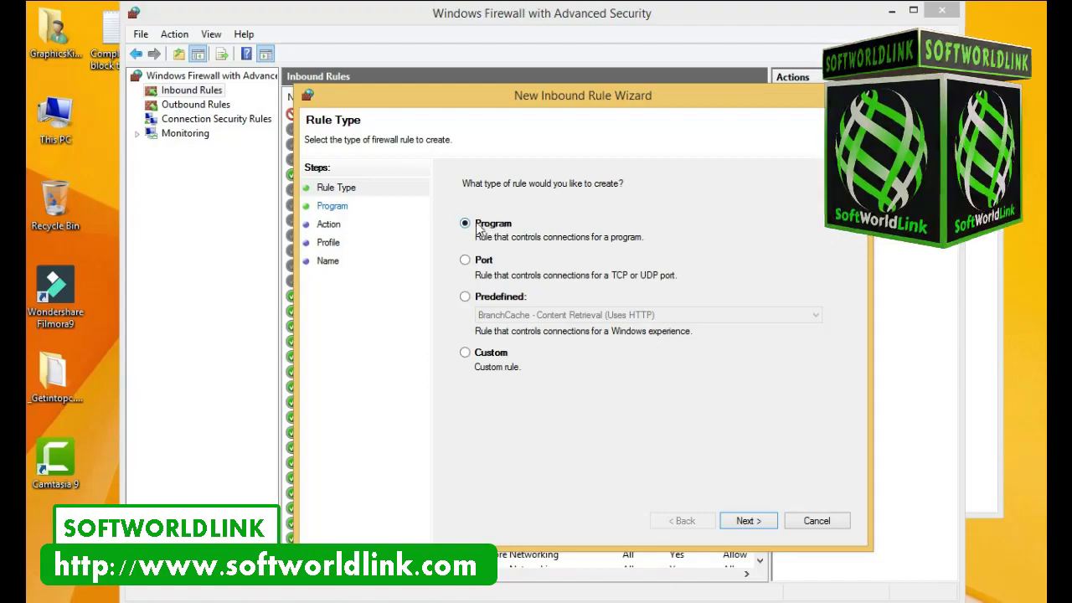
click(747, 522)
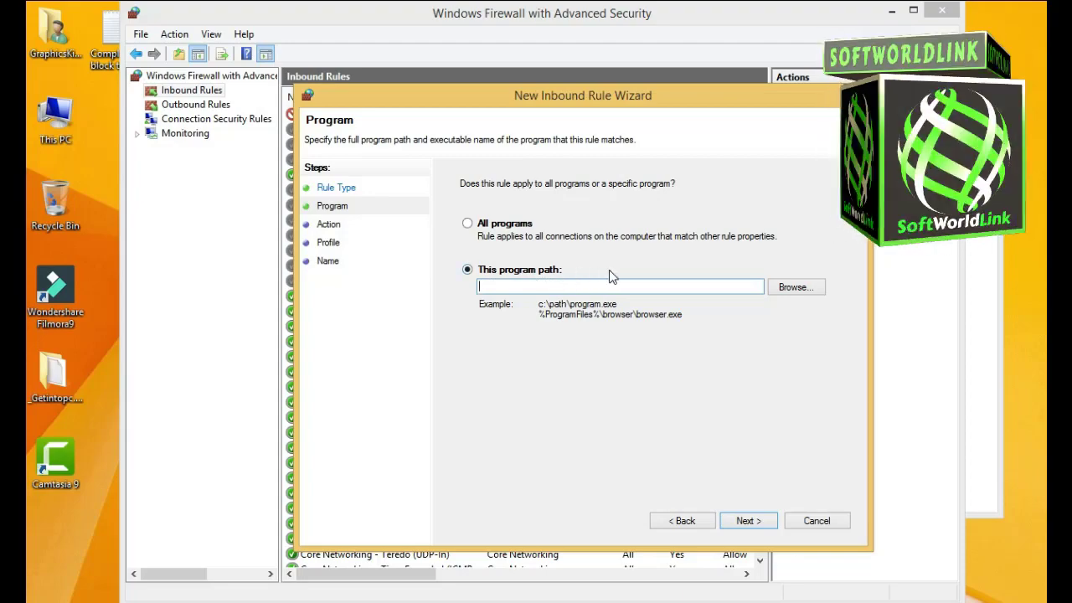
- Set the rule's program path to CamRecorder in C:\Program Files\TechSmith\Camtasia 9 and continue to the rule's action
click(798, 289)
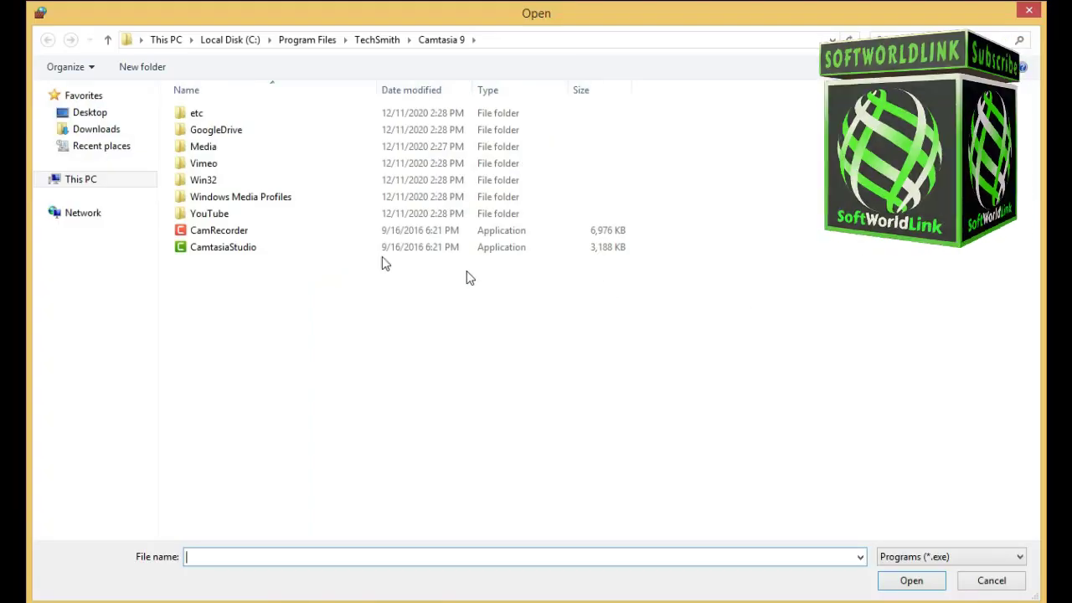
click(96, 181)
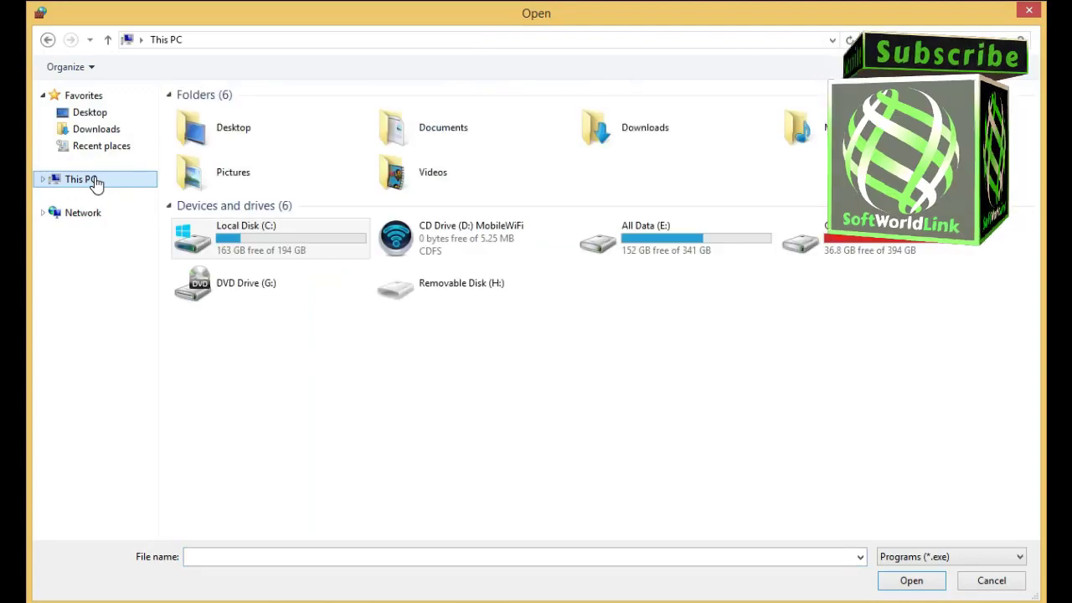
double_click(280, 233)
click(246, 165)
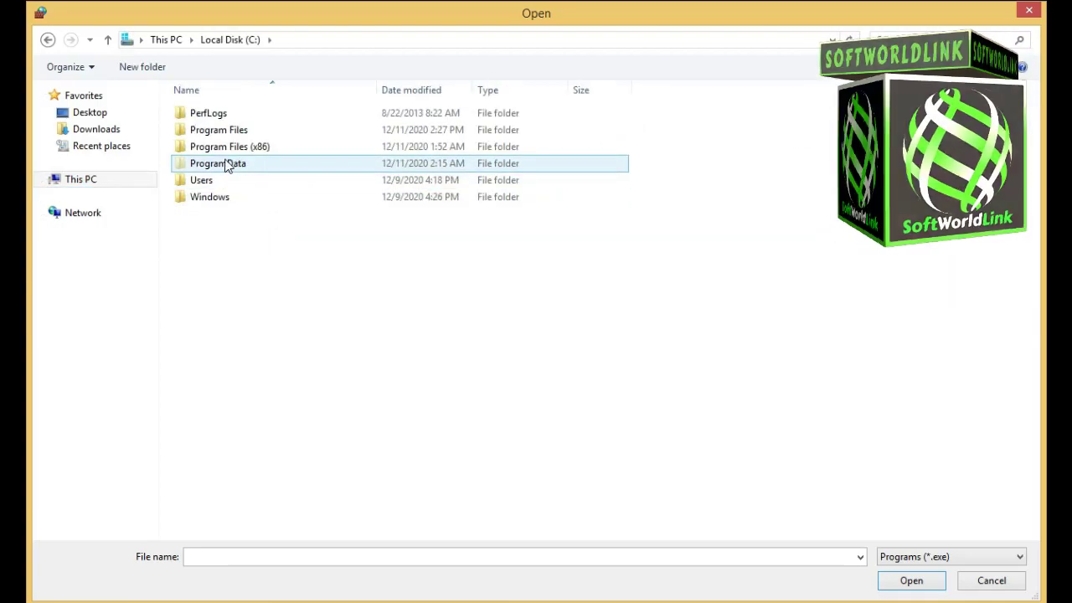
double_click(235, 132)
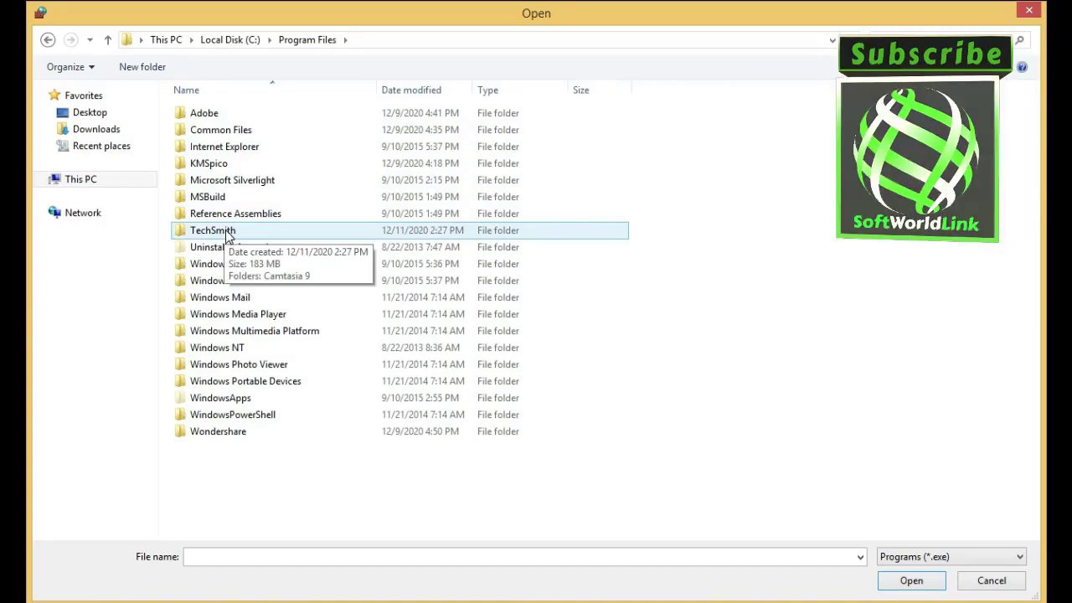
double_click(227, 236)
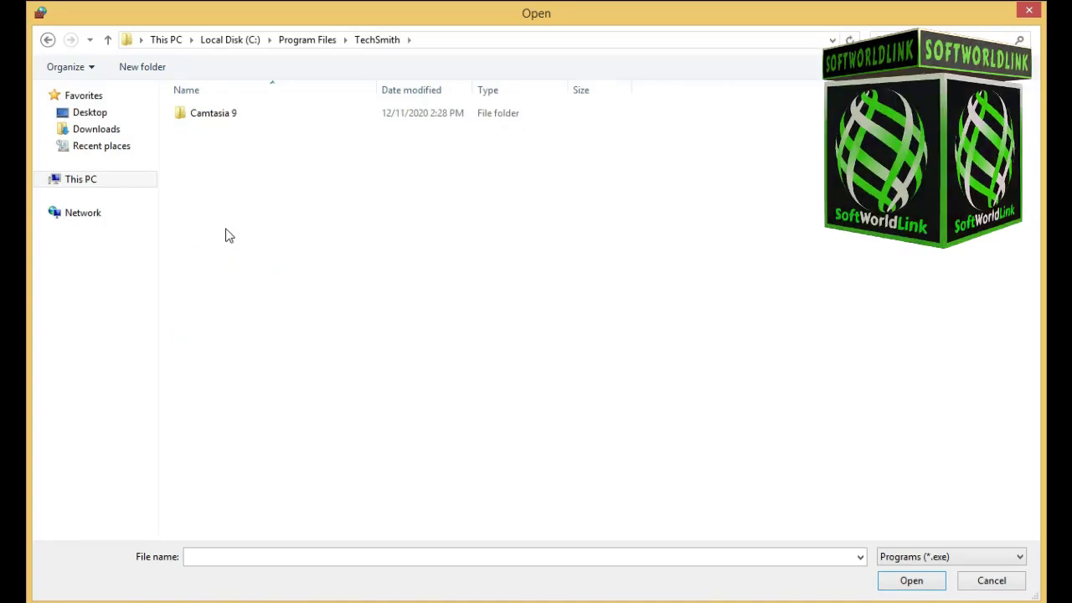
double_click(227, 117)
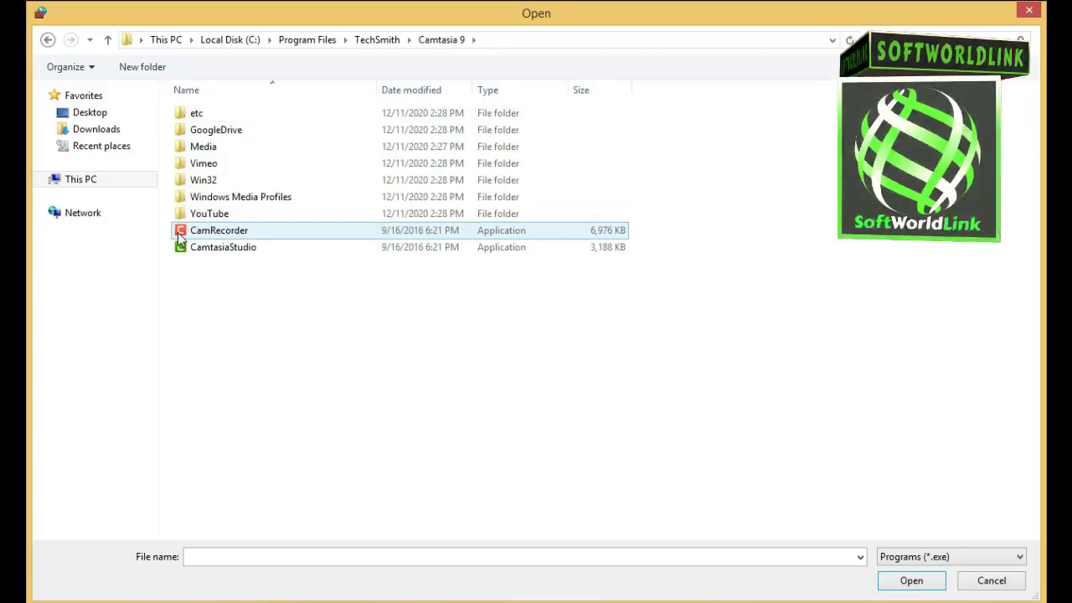
double_click(228, 237)
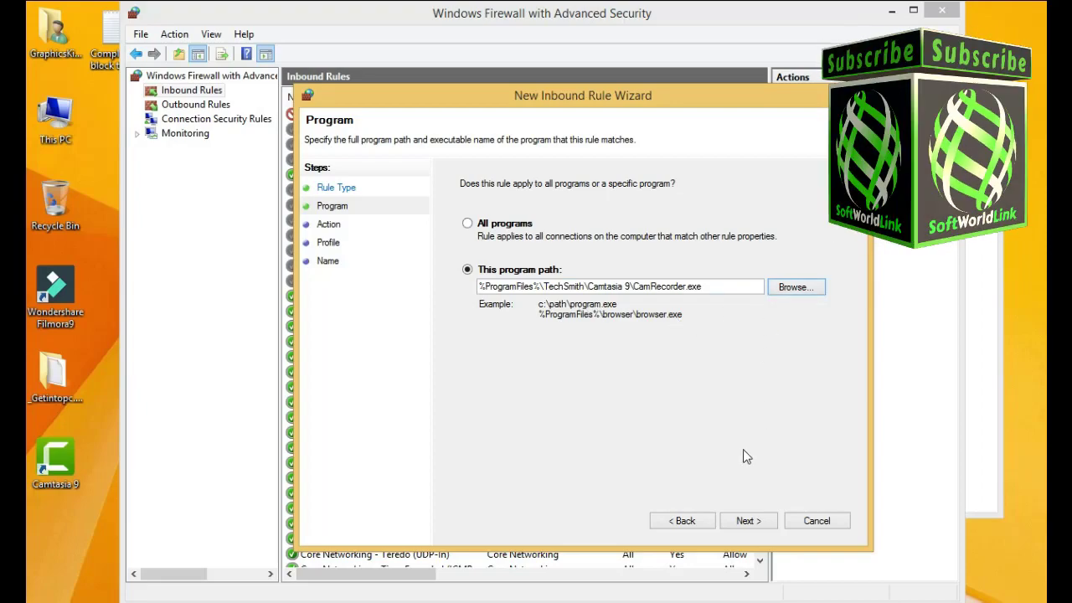
click(745, 521)
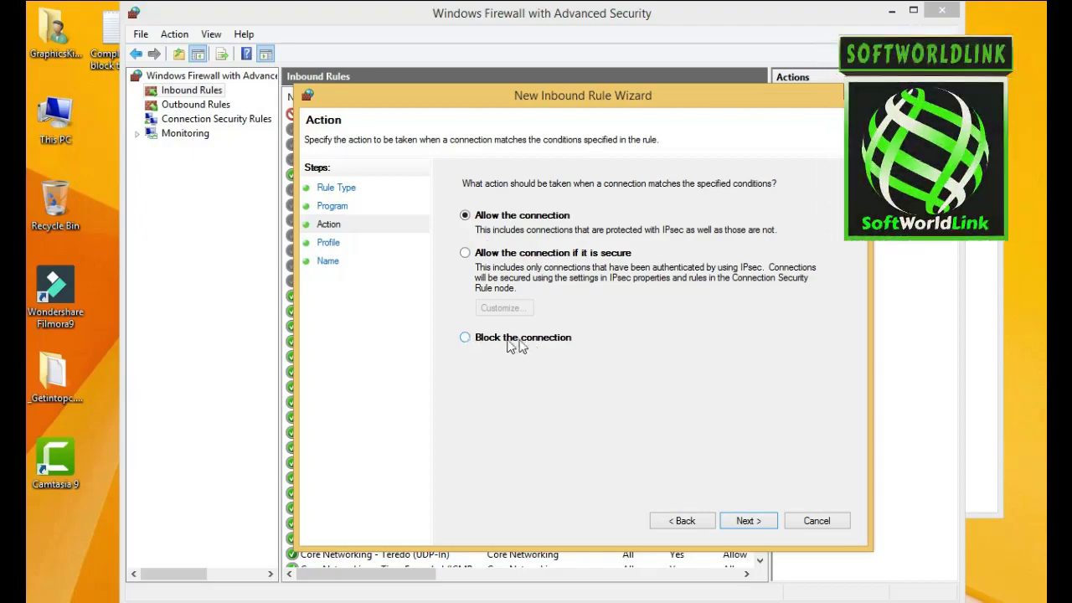
- Set the rule to block the connection and apply it to the Domain, Private and Public profiles
click(466, 338)
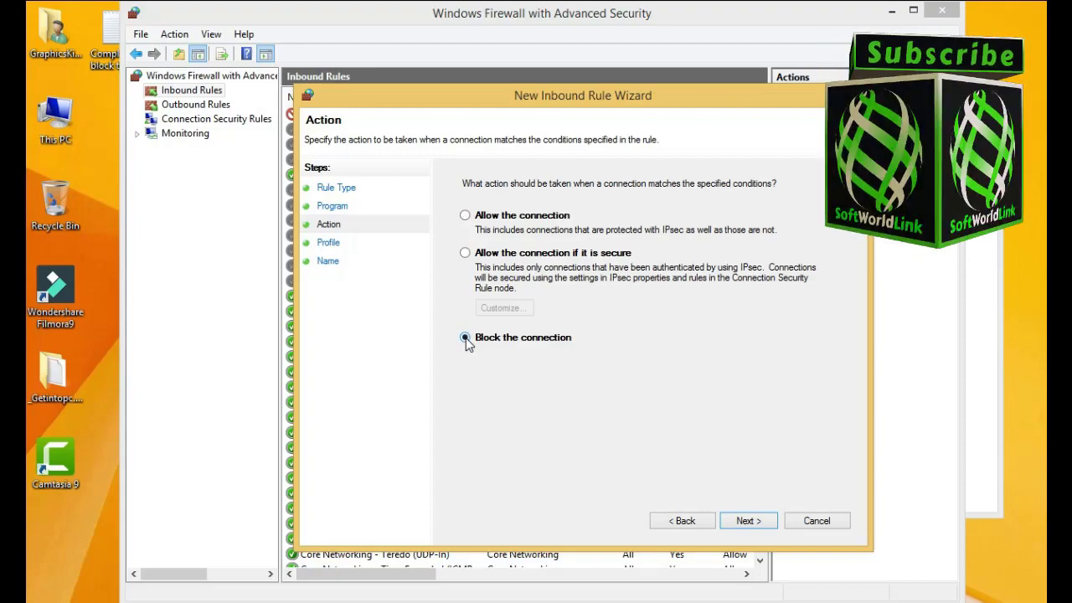
click(748, 521)
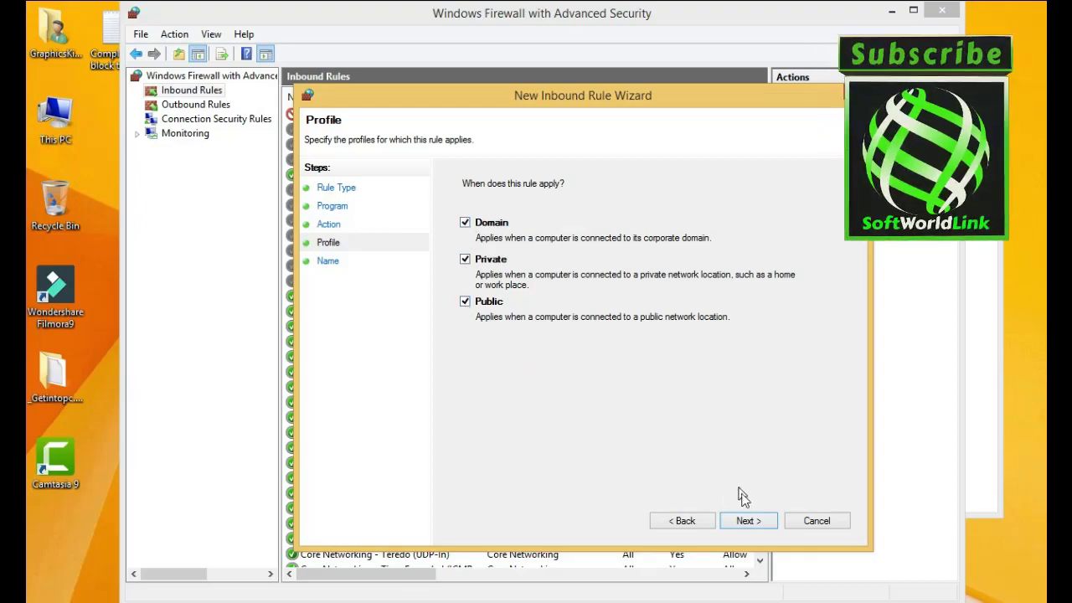
click(747, 521)
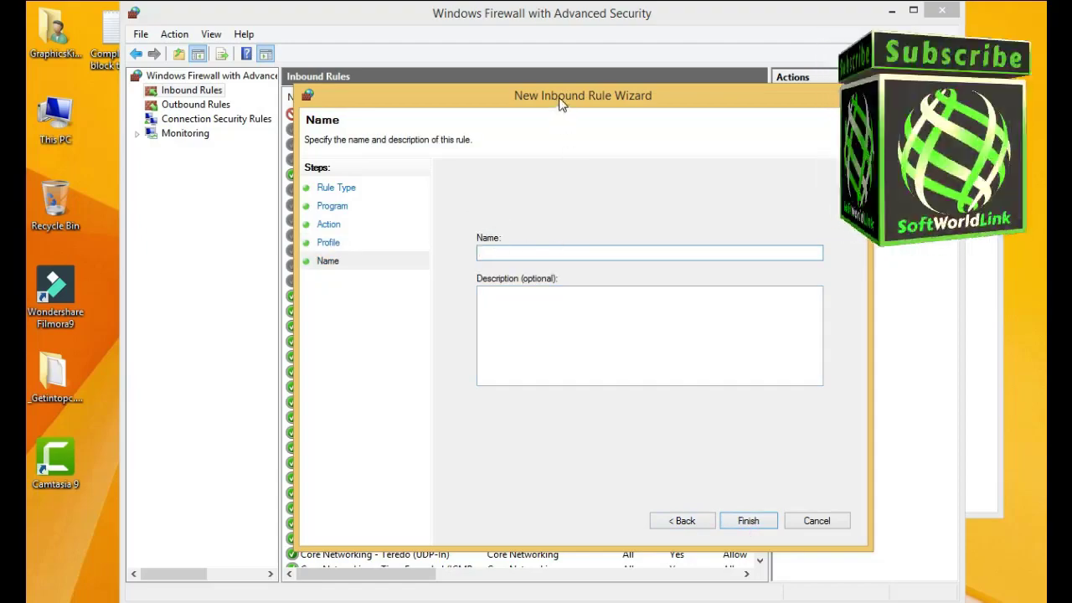
- Name the inbound rule "cam recorder", finish creating it and return to the inbound rules list
mouse_move(561, 100)
mouse_down()
mouse_move(613, 72)
mouse_move(545, 90)
mouse_move(573, 95)
mouse_up()
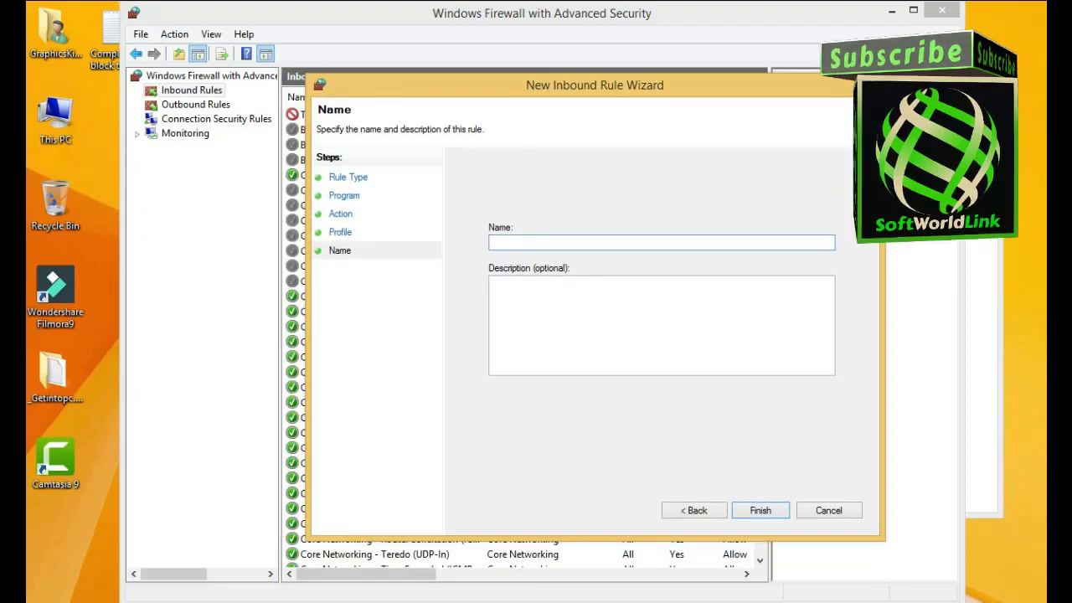
drag(568, 241, 458, 245)
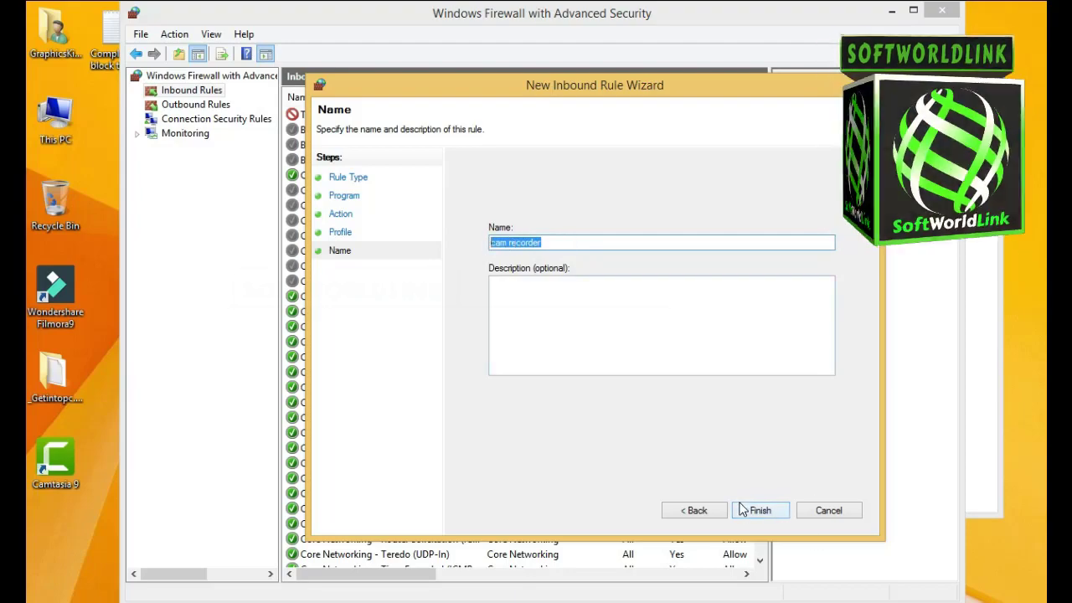
click(764, 510)
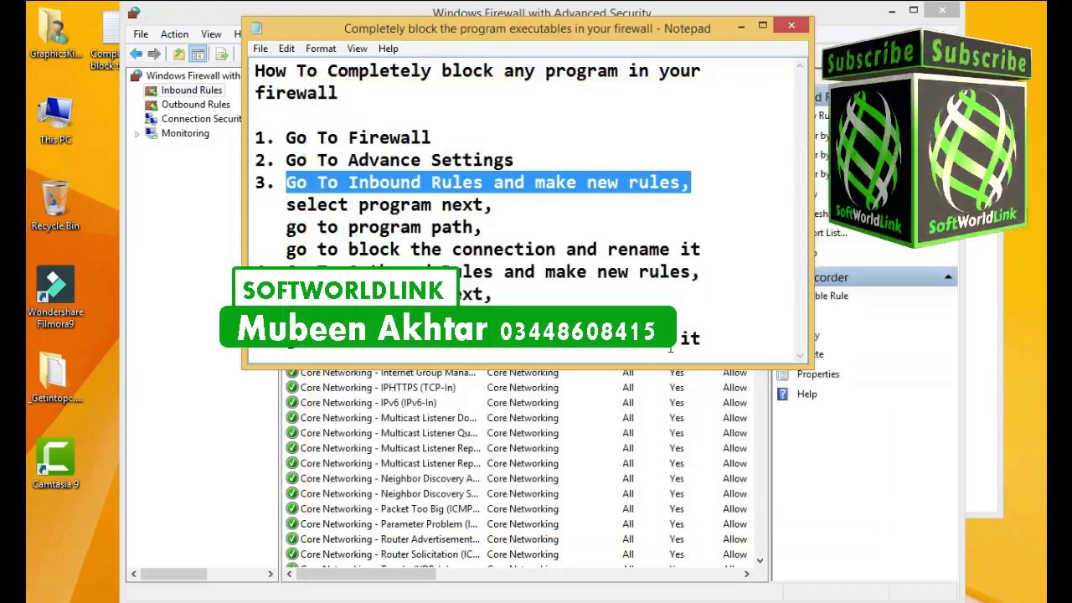
click(196, 192)
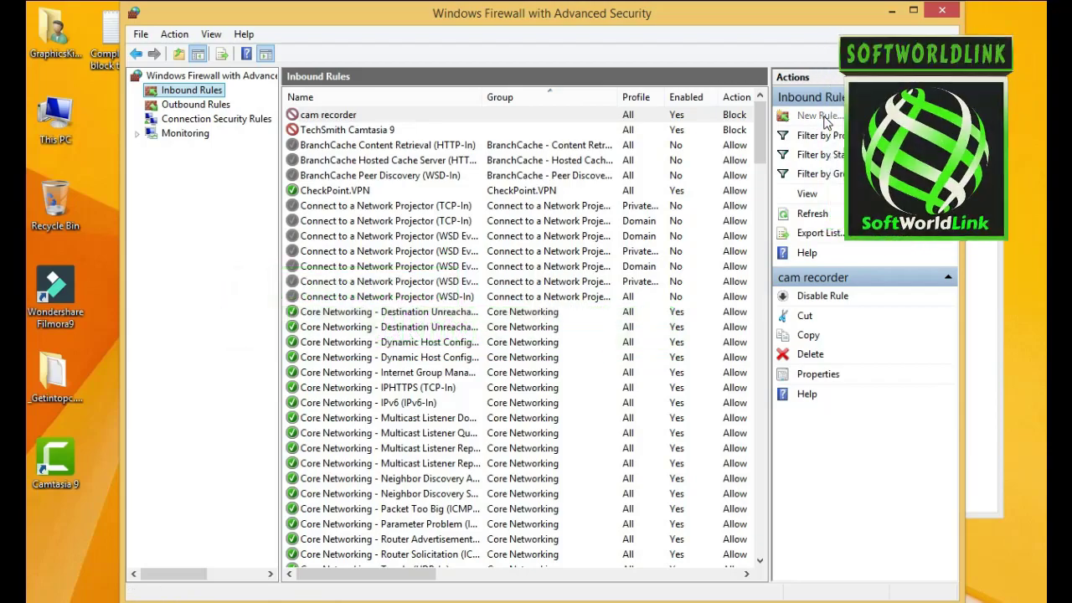
- Start a new inbound rule of type Program and set its program path to CamtasiaStudio in C:\Program Files\TechSmith\Camtasia 9
click(819, 122)
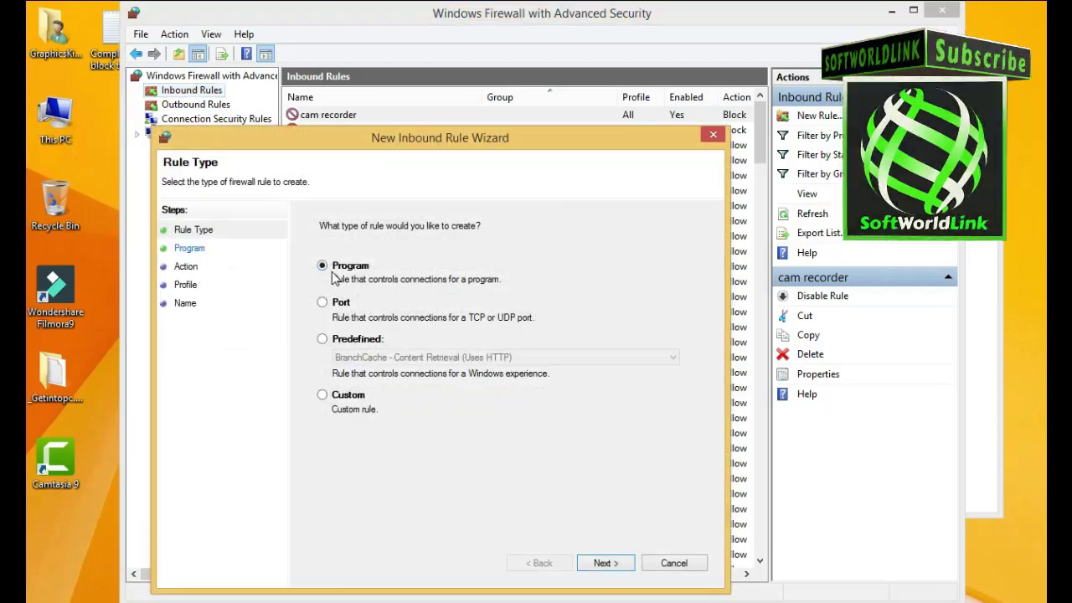
drag(510, 142, 584, 130)
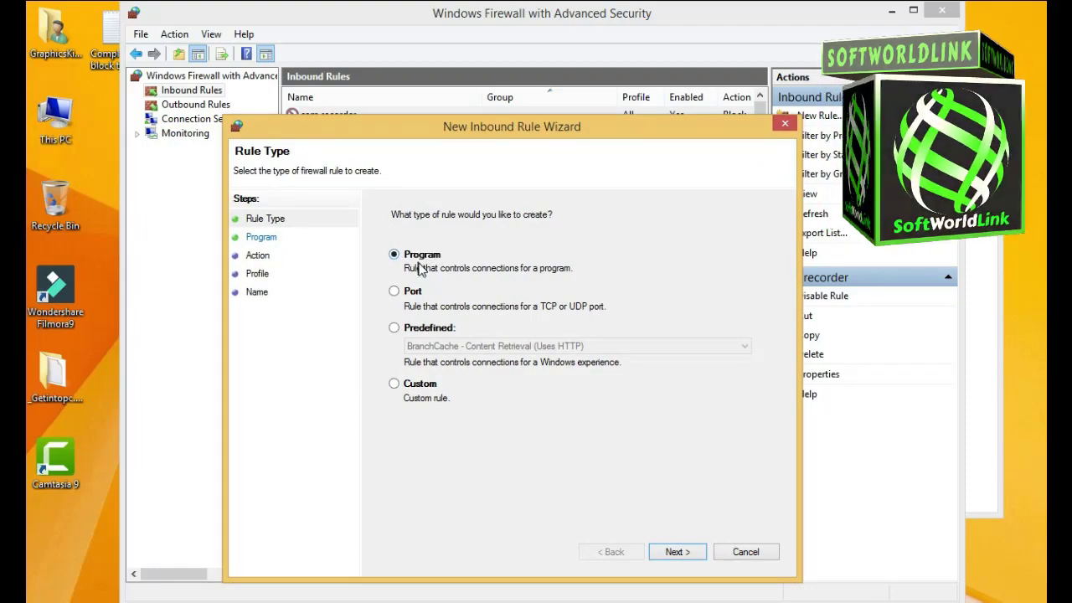
click(681, 557)
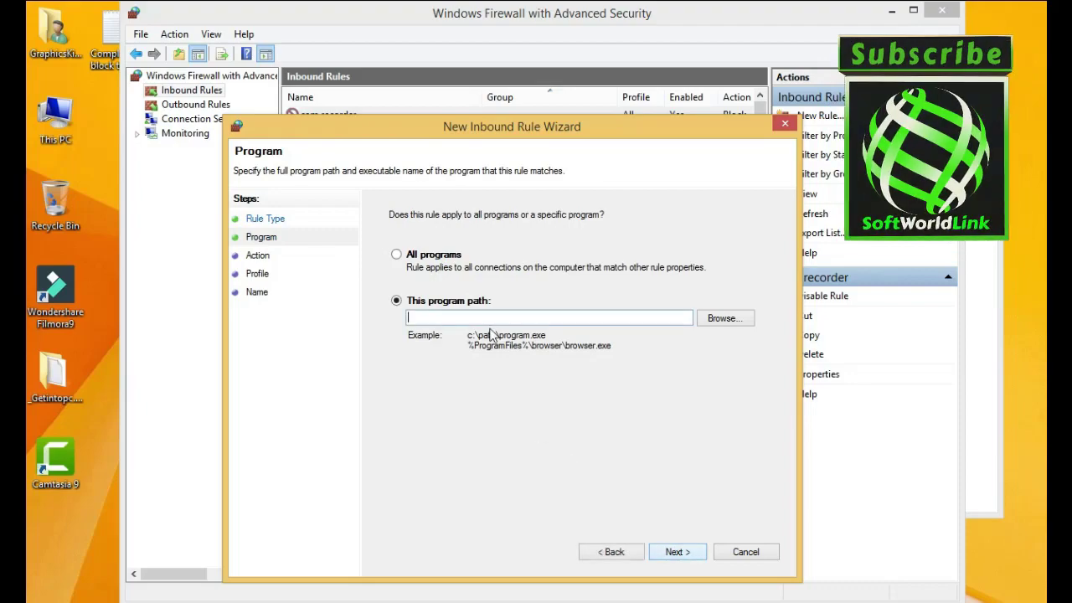
click(717, 323)
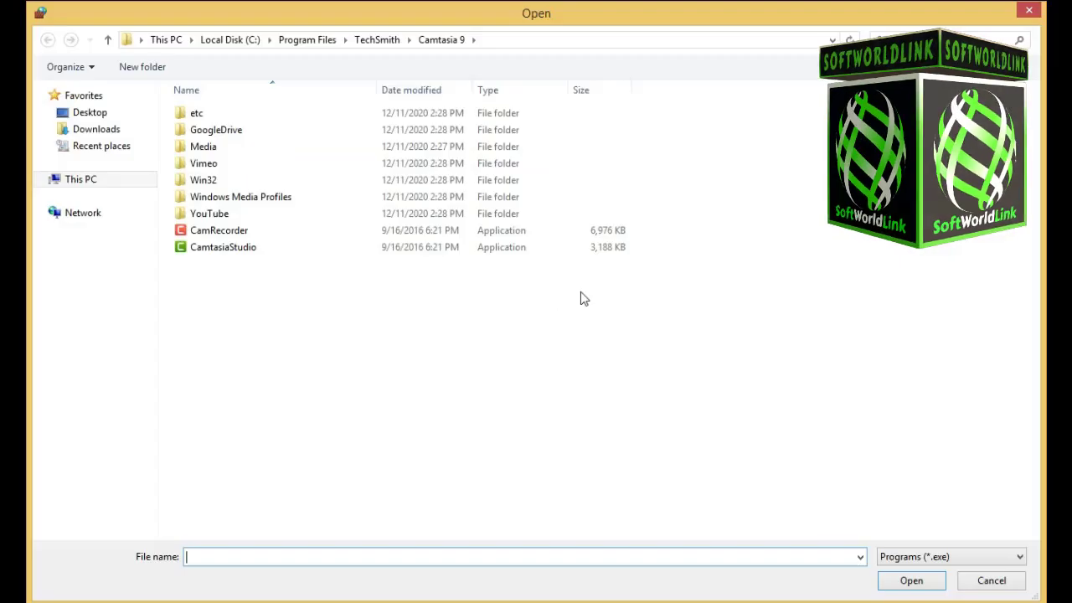
click(247, 250)
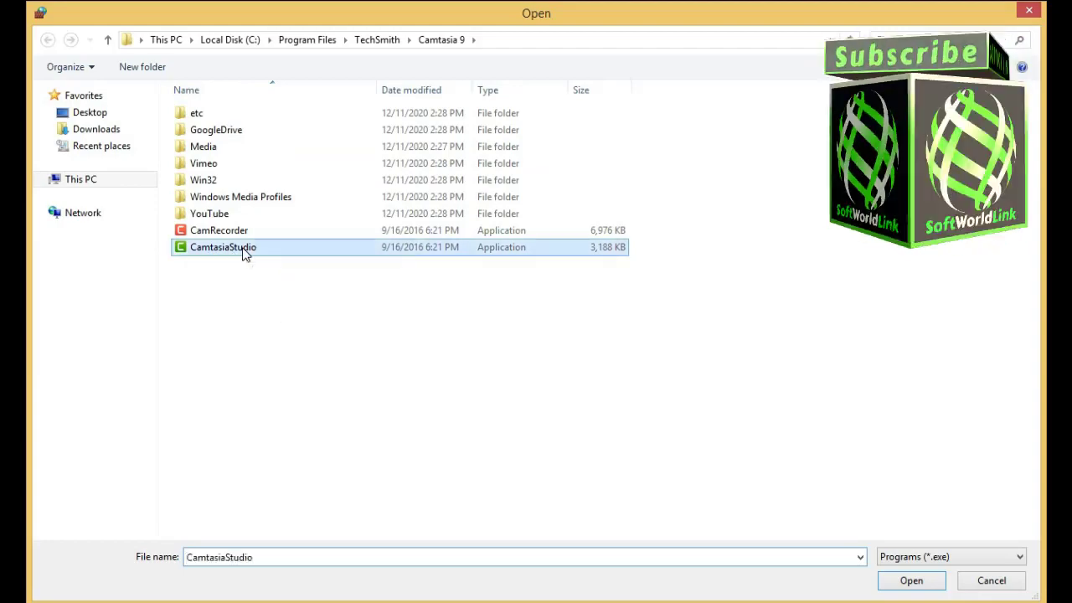
click(911, 581)
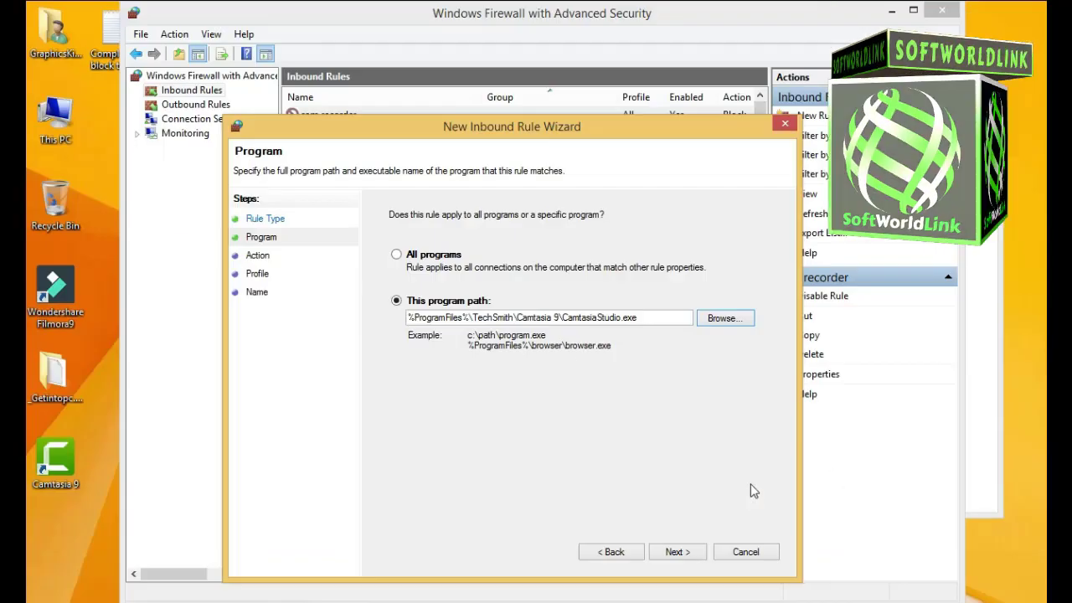
click(685, 555)
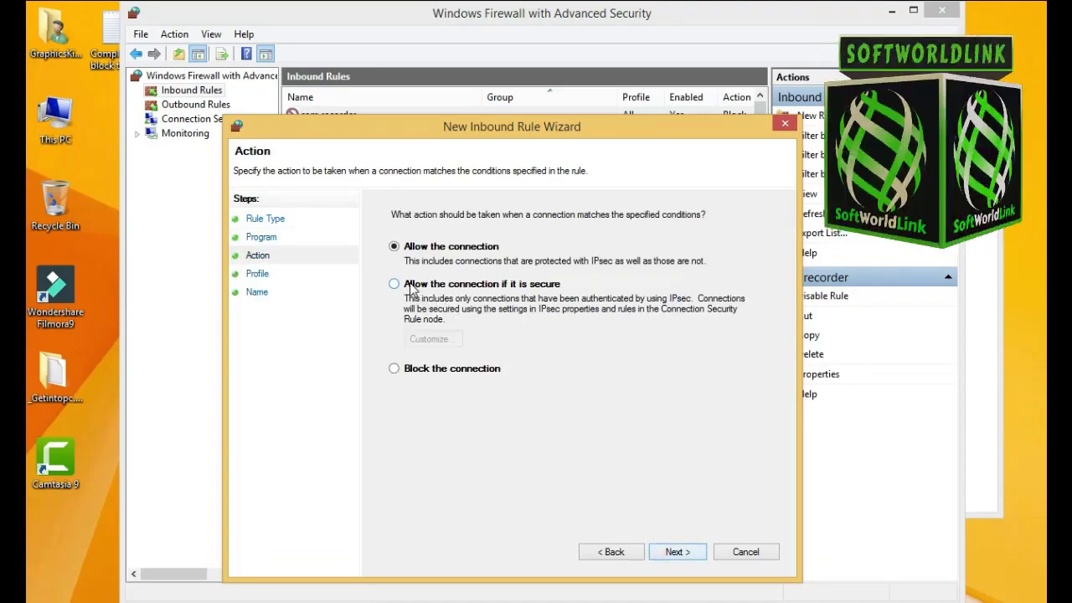
- Block the connection for the Domain, Private and Public profiles and finish the inbound rule under the name "Camtasia studio 9"
click(677, 555)
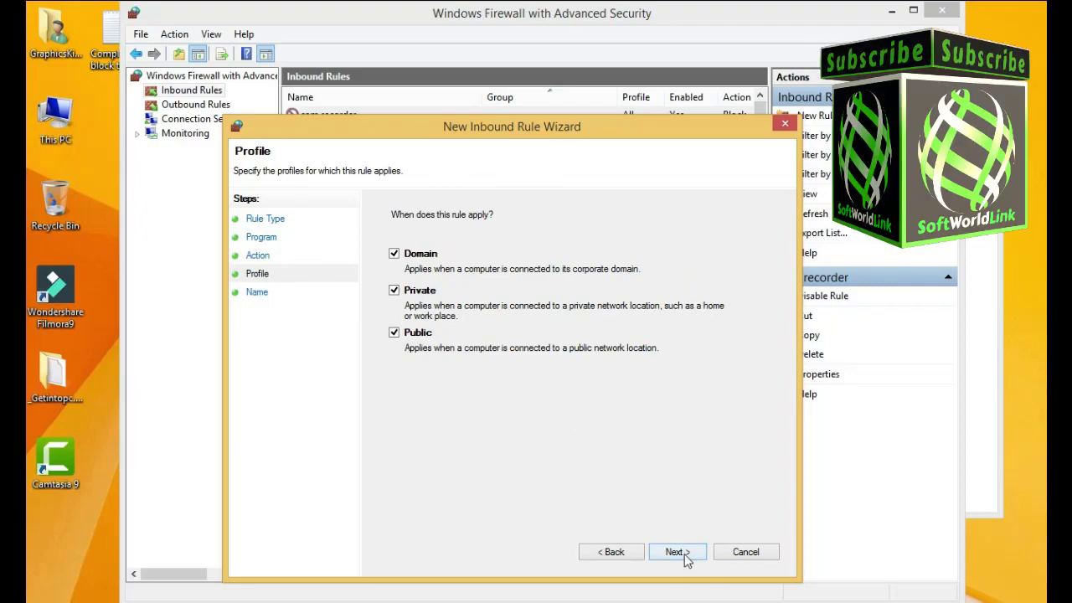
click(677, 553)
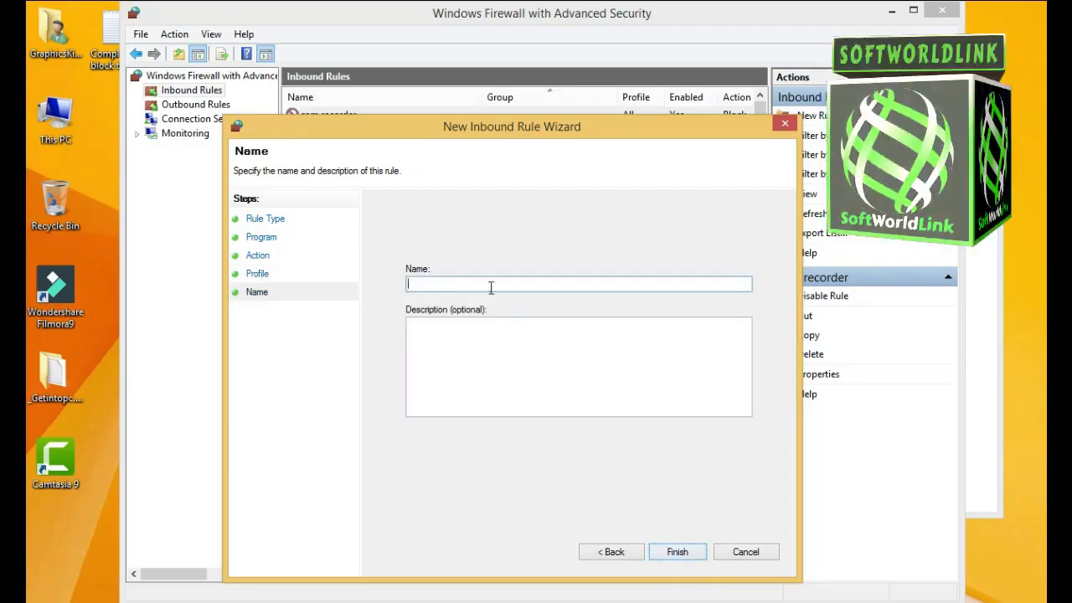
text(Camtasia studio 9)
click(690, 557)
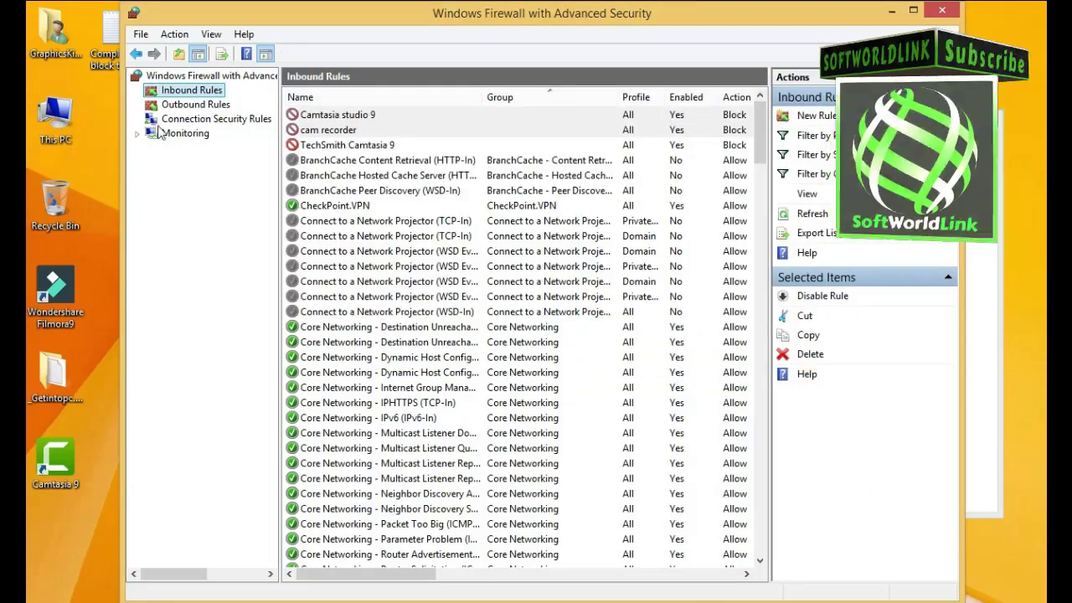
- Start a new outbound rule of type Program and set its program path to CamRecorder in the Camtasia 9 folder
click(177, 106)
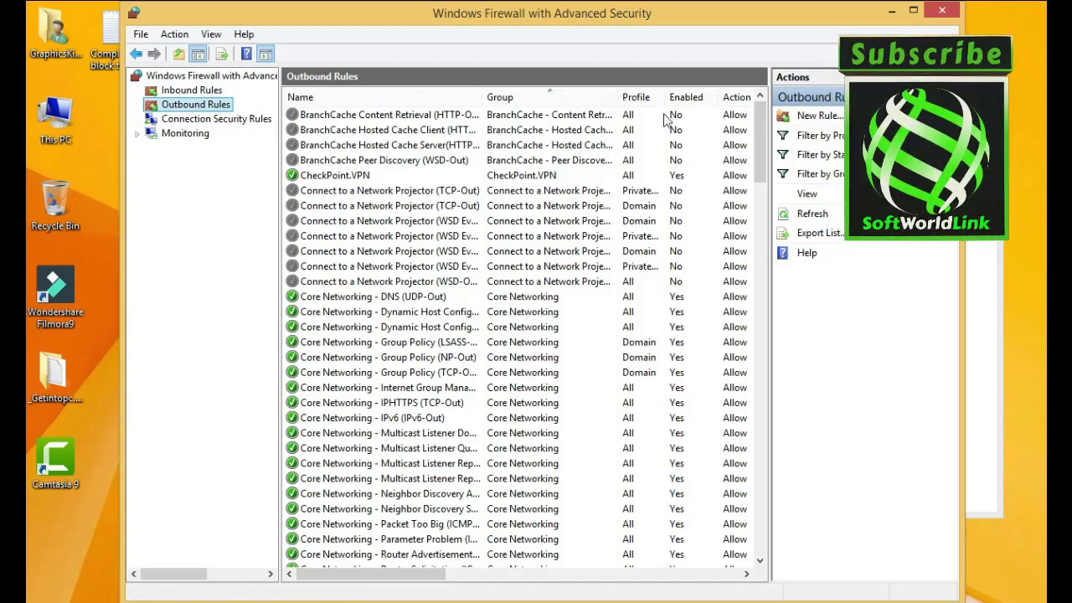
click(811, 117)
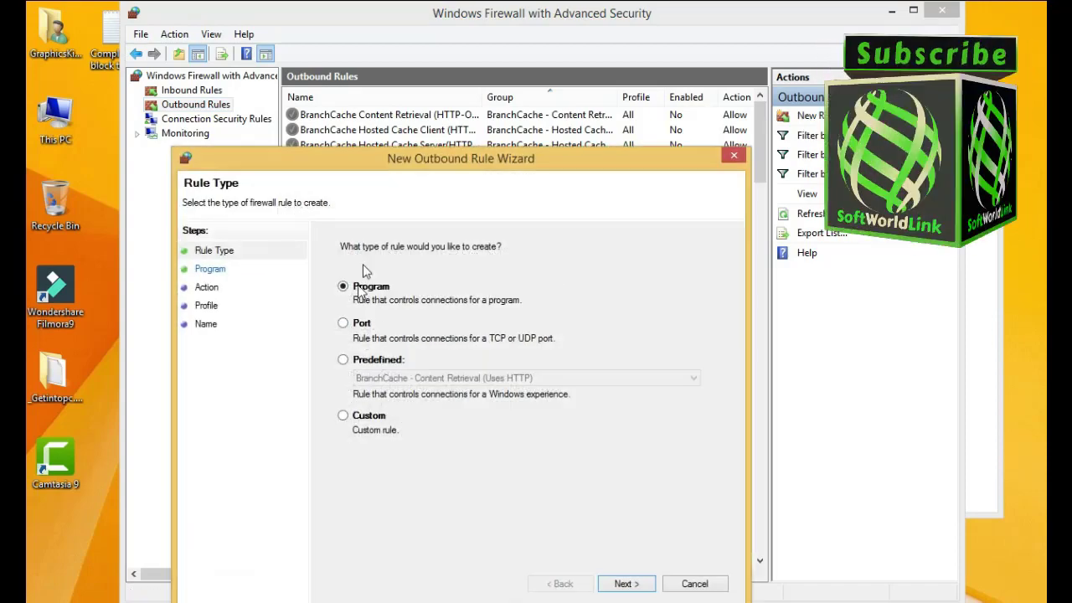
drag(473, 151, 496, 54)
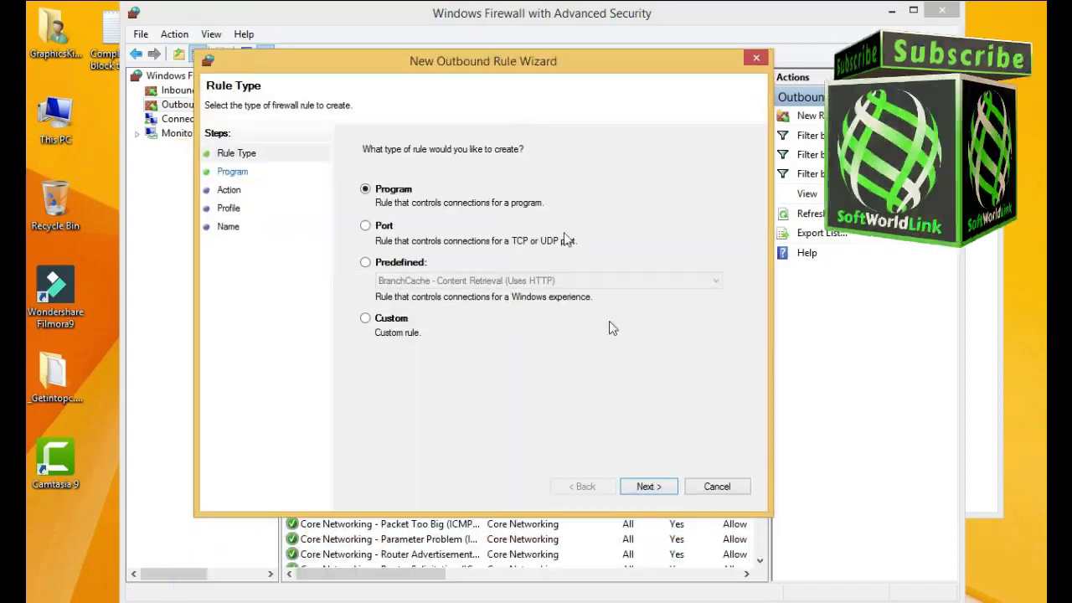
click(649, 487)
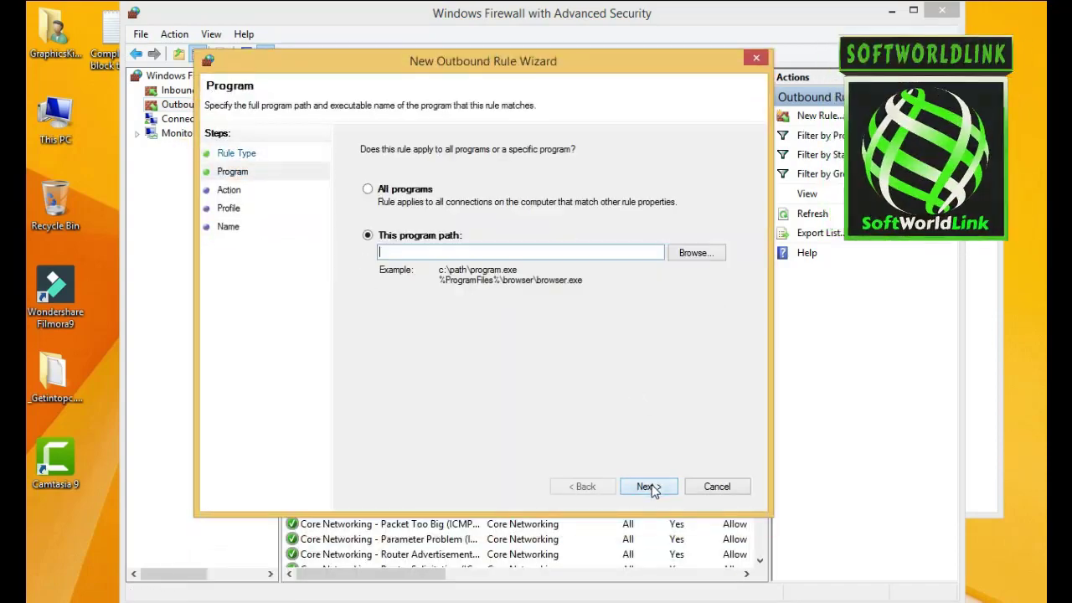
click(695, 253)
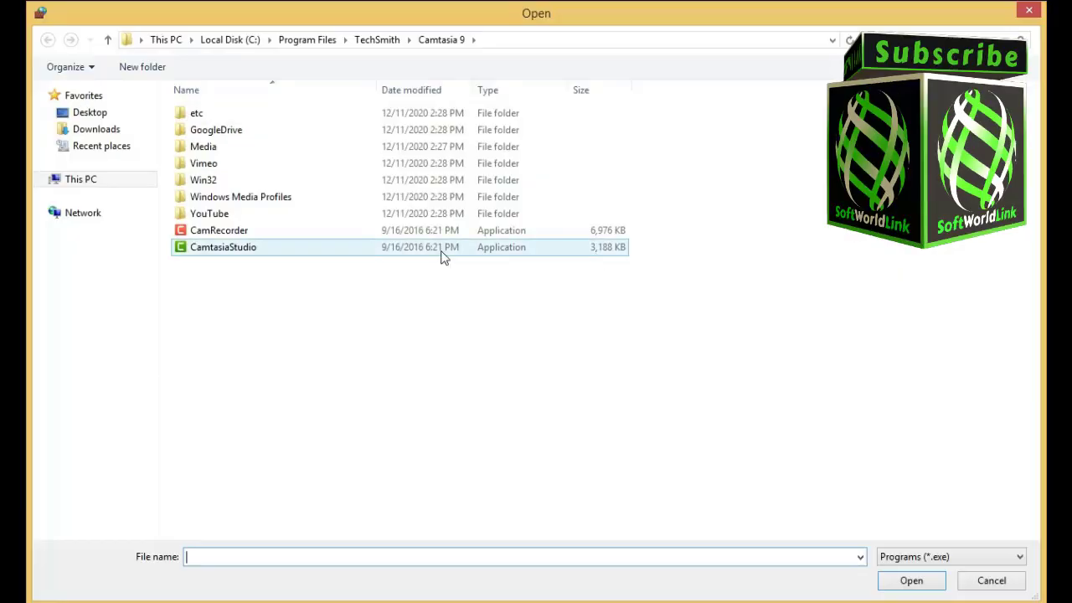
click(269, 238)
double_click(269, 238)
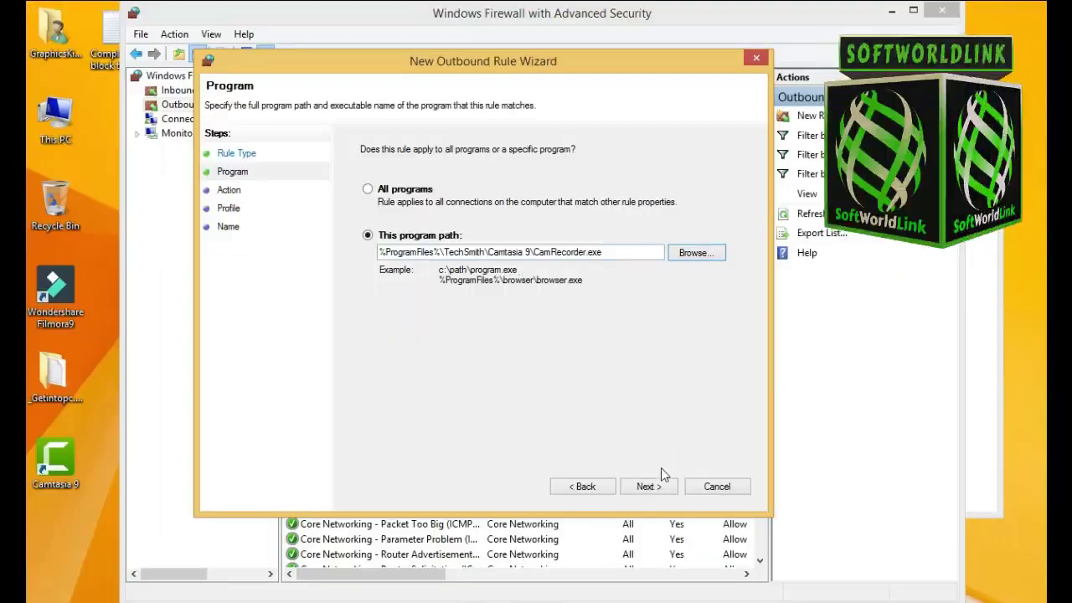
click(650, 486)
- Set the outbound rule to block the connection and apply it to the Domain, Private and Public profiles
click(367, 303)
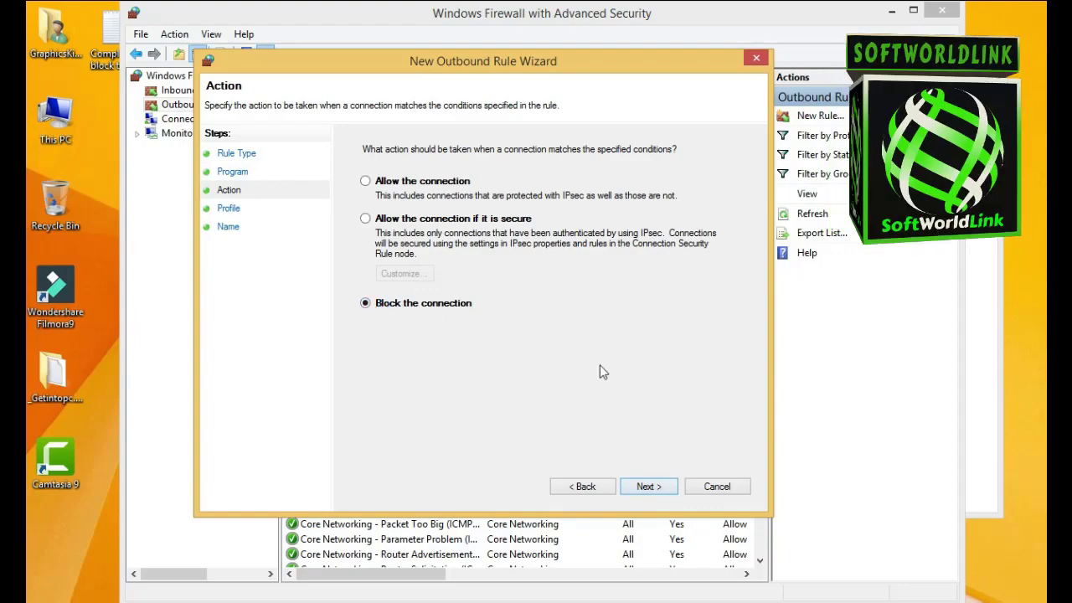
click(653, 492)
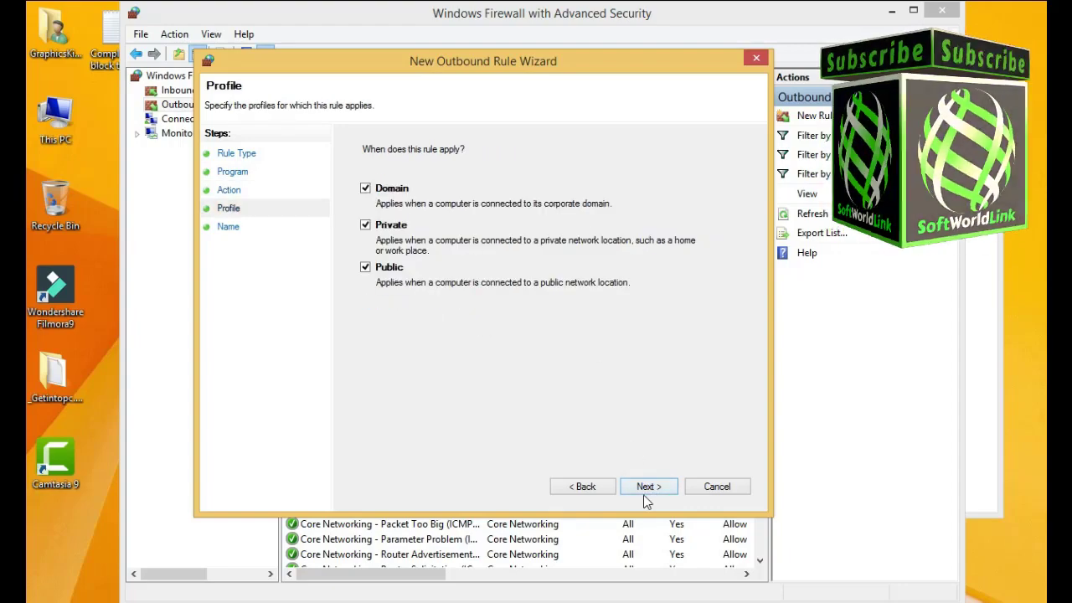
click(650, 490)
- Name the outbound rule "Cam recorder", finish creating it and return to the outbound rules list
text(C)
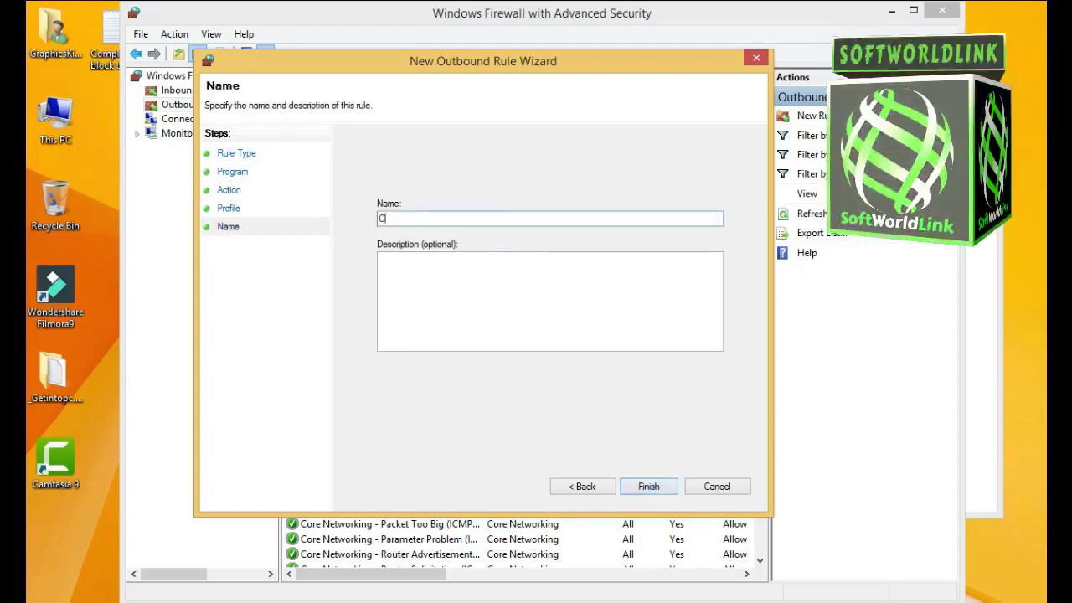
text(am recorder)
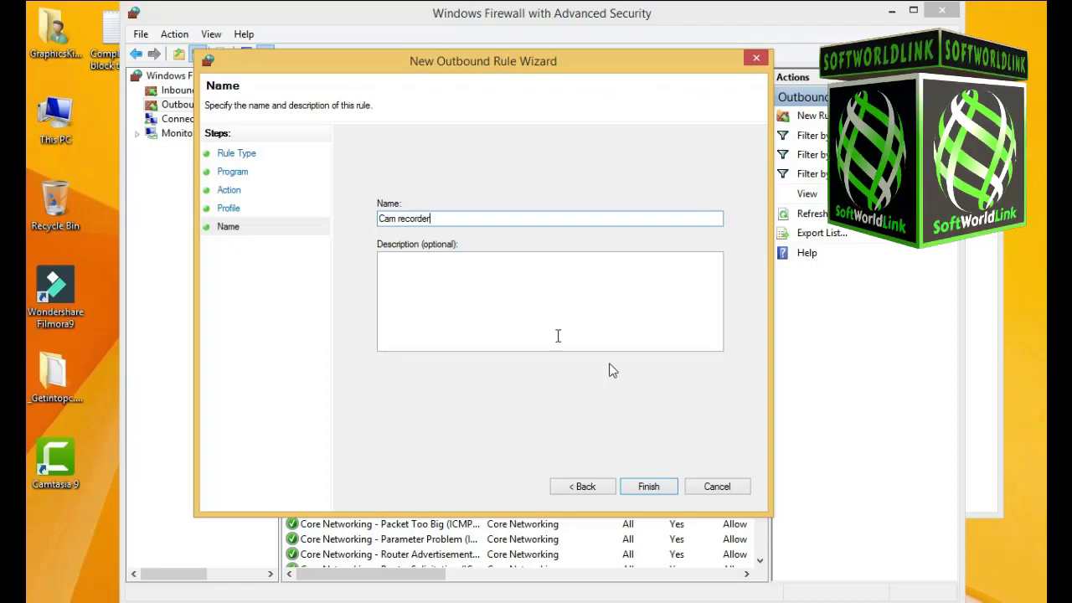
click(647, 486)
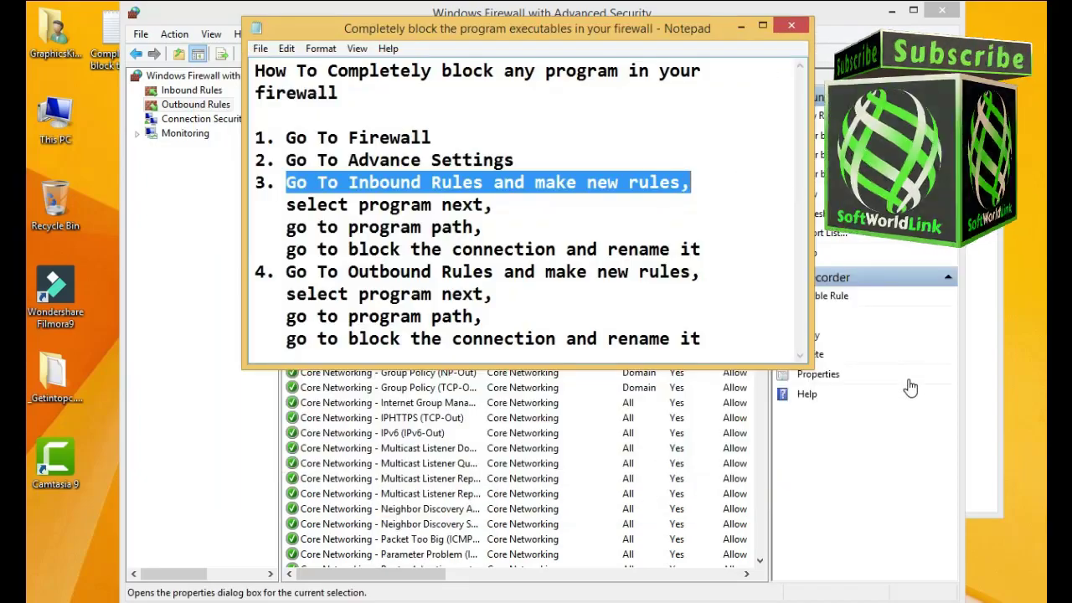
click(904, 436)
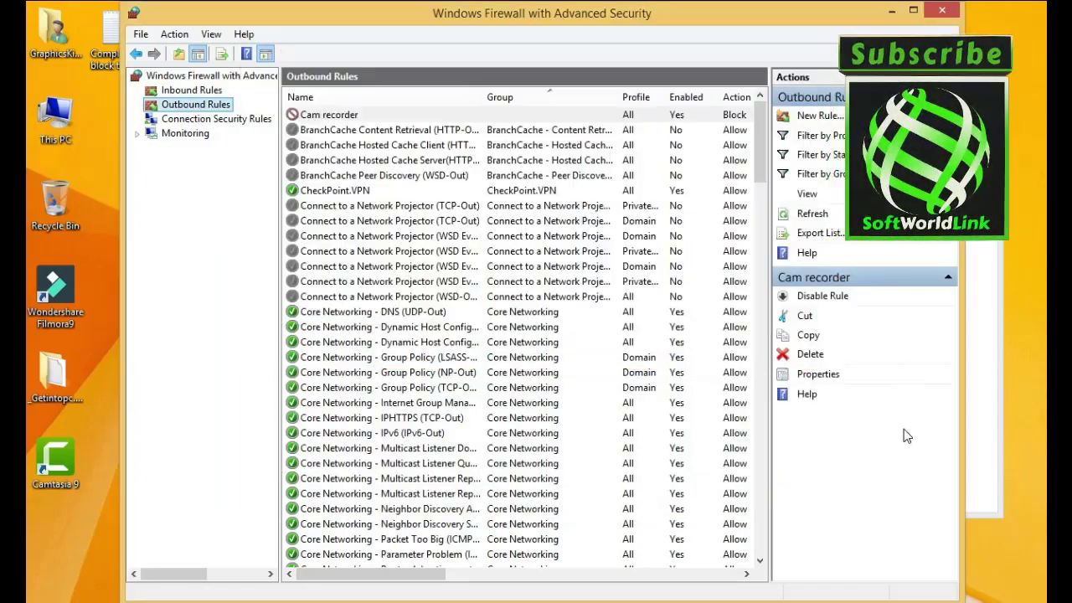
- Start another outbound rule of type Program and set its program path to CamtasiaStudio in the Camtasia 9 folder
click(817, 116)
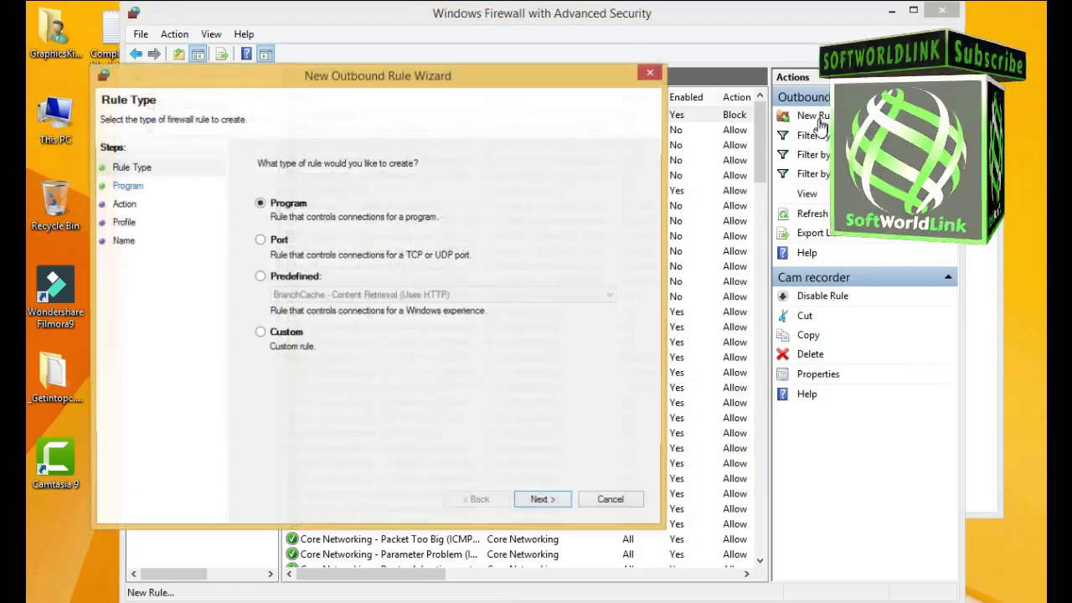
click(544, 503)
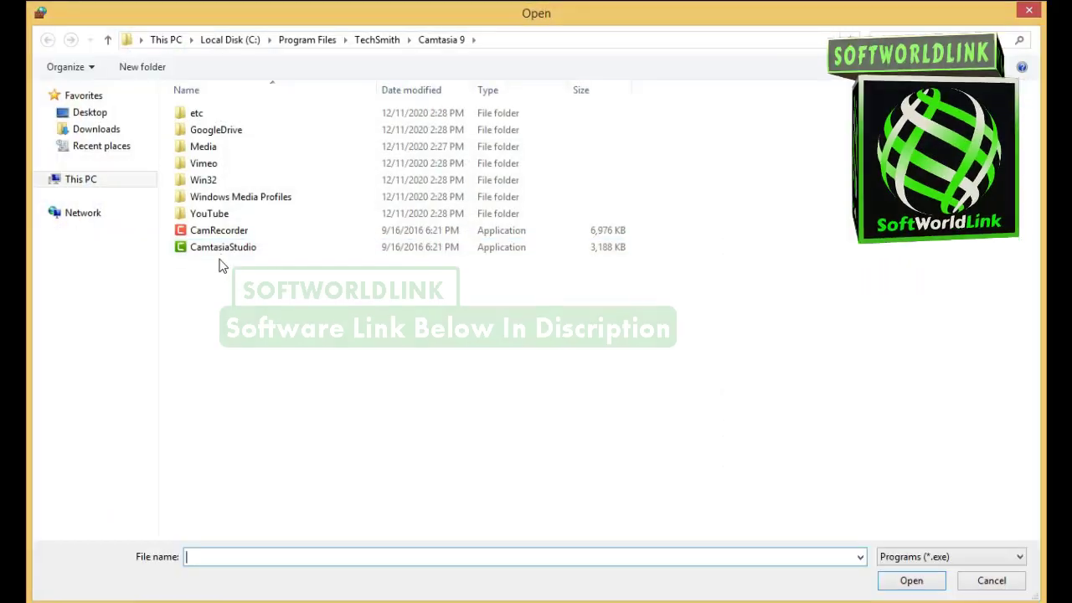
double_click(232, 247)
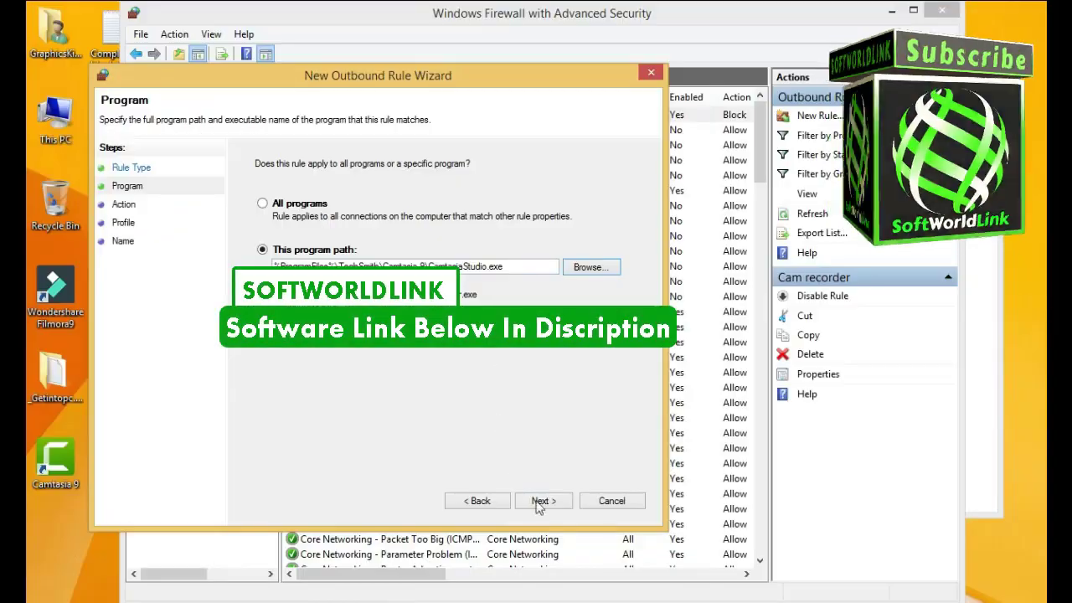
click(543, 503)
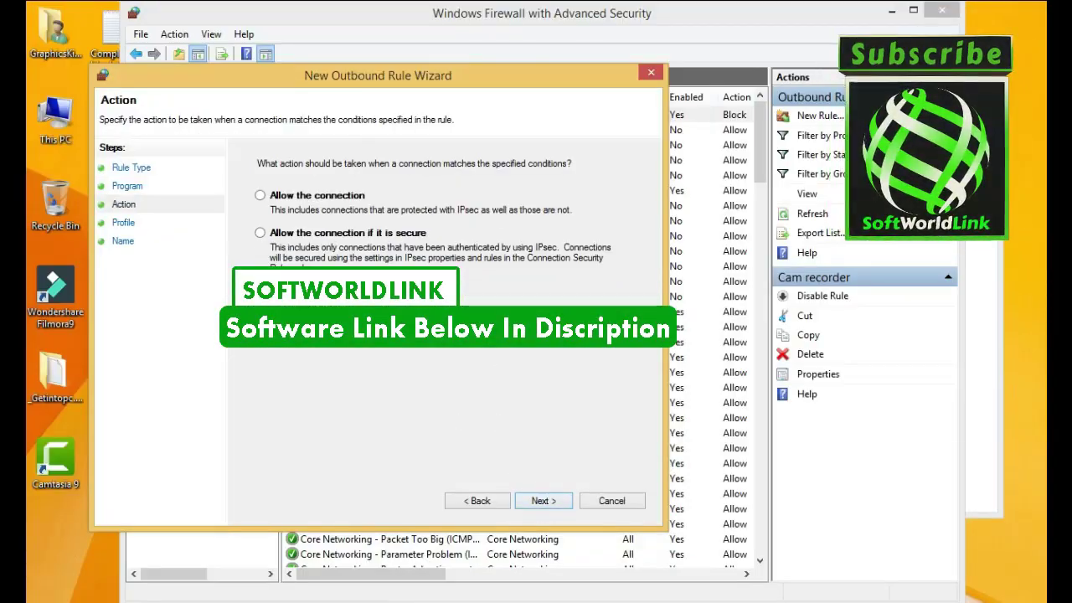
- Block the connection for all profiles, finish the outbound rule as "camtasia studio 9" and return to the outbound rules list
click(545, 501)
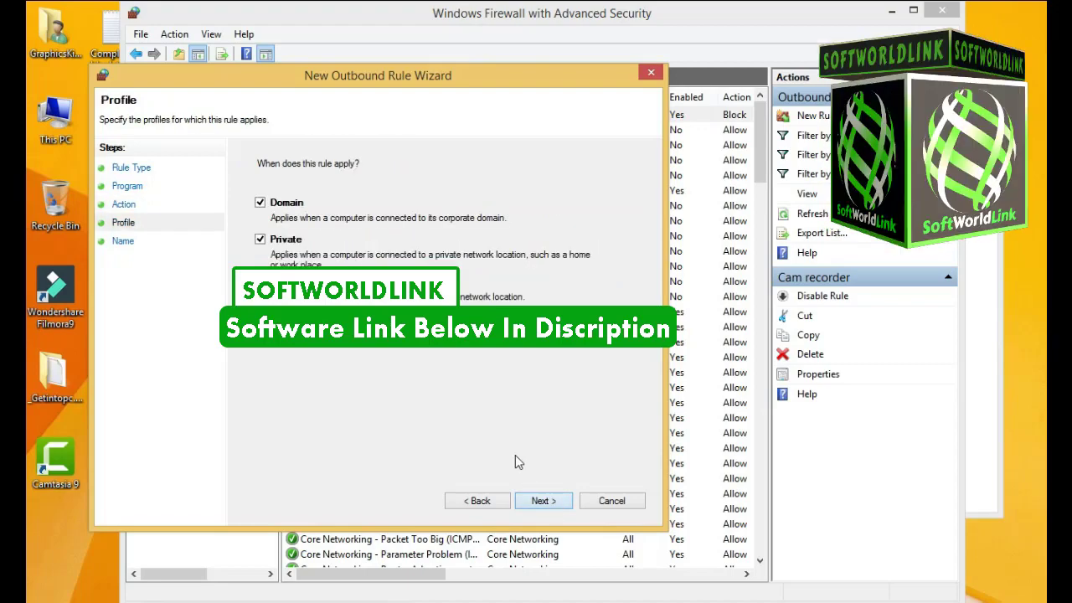
click(543, 501)
text(camtasia studio 9)
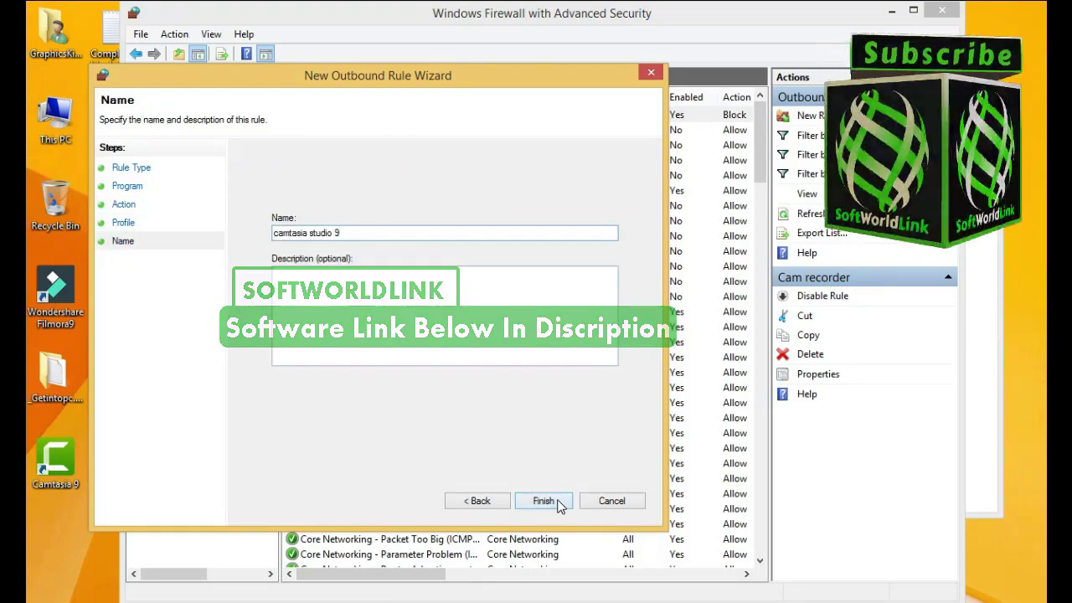
click(543, 501)
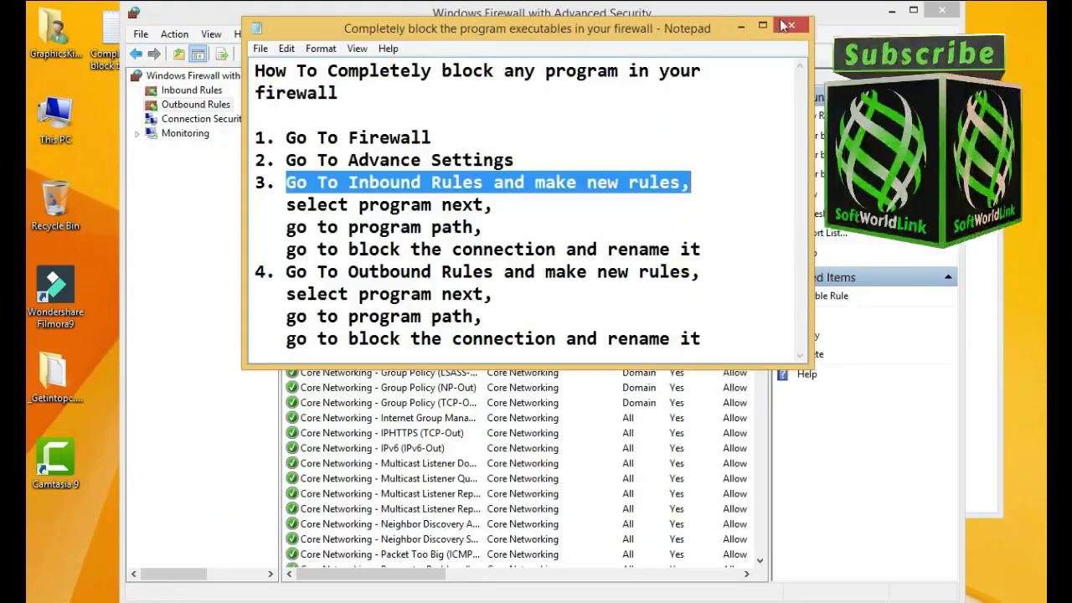
click(740, 26)
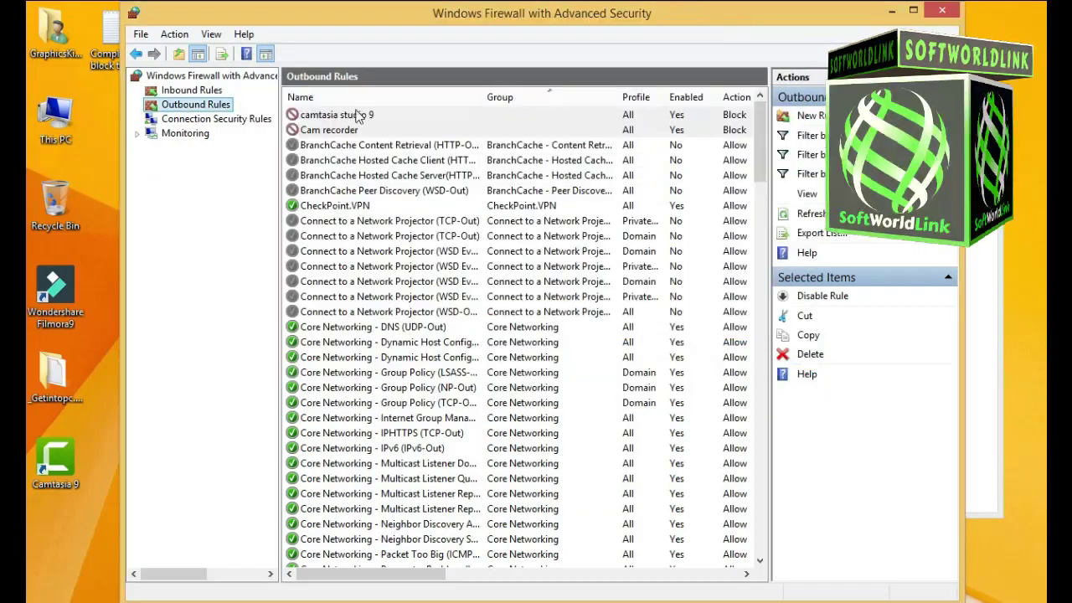
- Review the Camtasia and cam recorder rules in the outbound and inbound lists, including their Action and Override columns
click(318, 118)
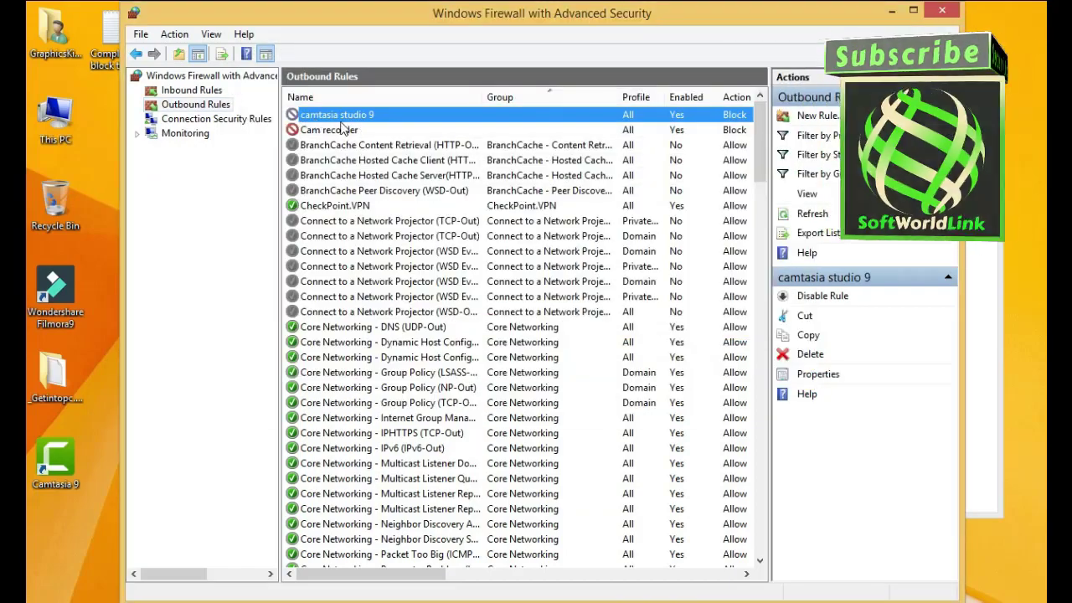
click(333, 133)
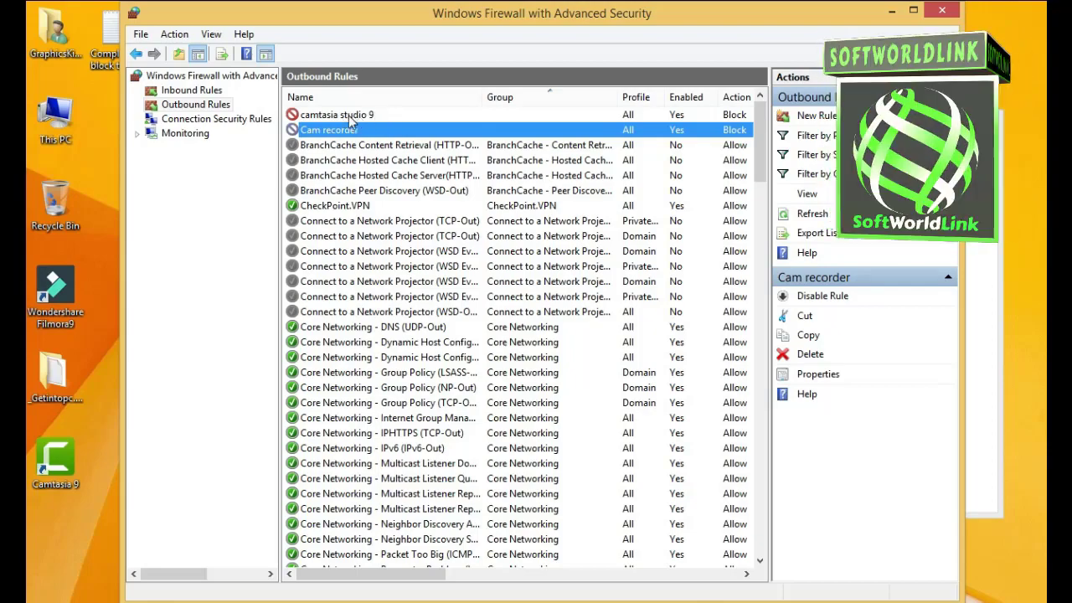
click(189, 91)
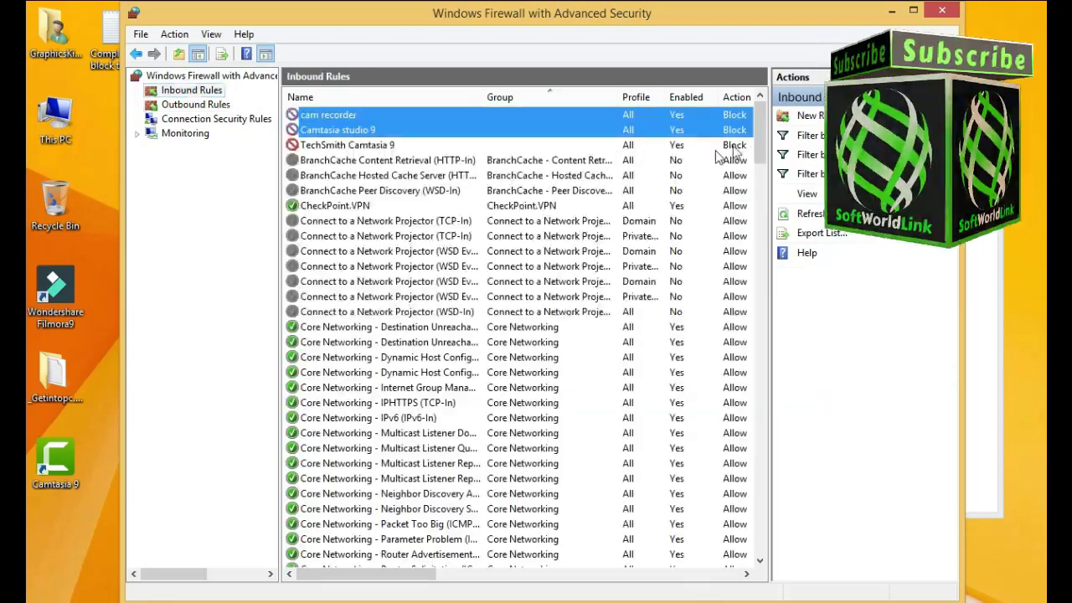
scroll(753, 112, down, 2)
scroll(754, 112, up, 2)
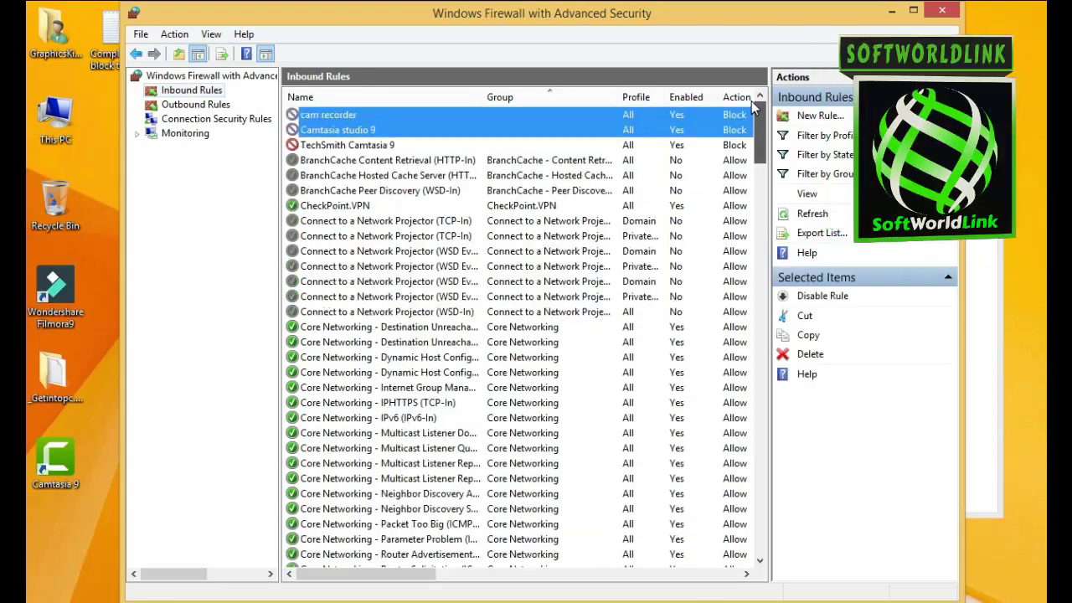
drag(411, 574, 442, 578)
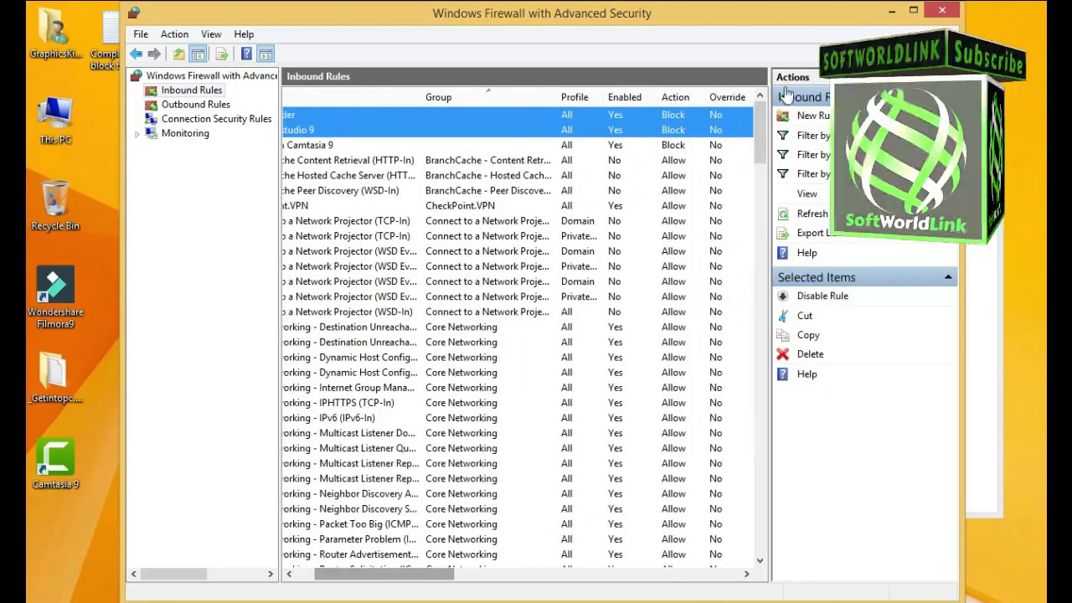
- Check the action set in the properties of the inbound cam recorder rule, leave them without changes and close the firewall window
double_click(676, 119)
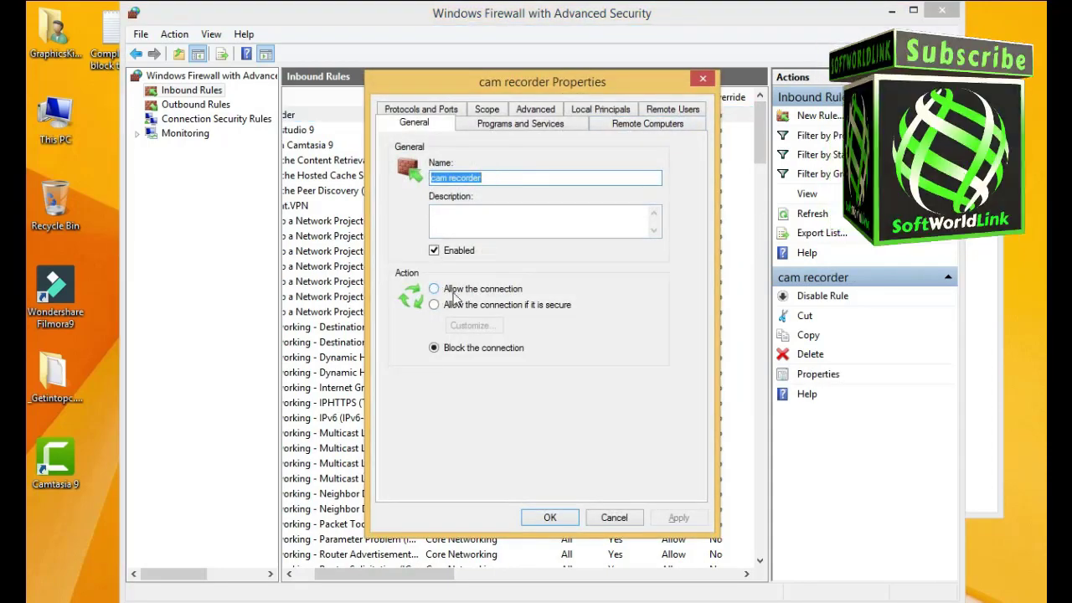
click(614, 519)
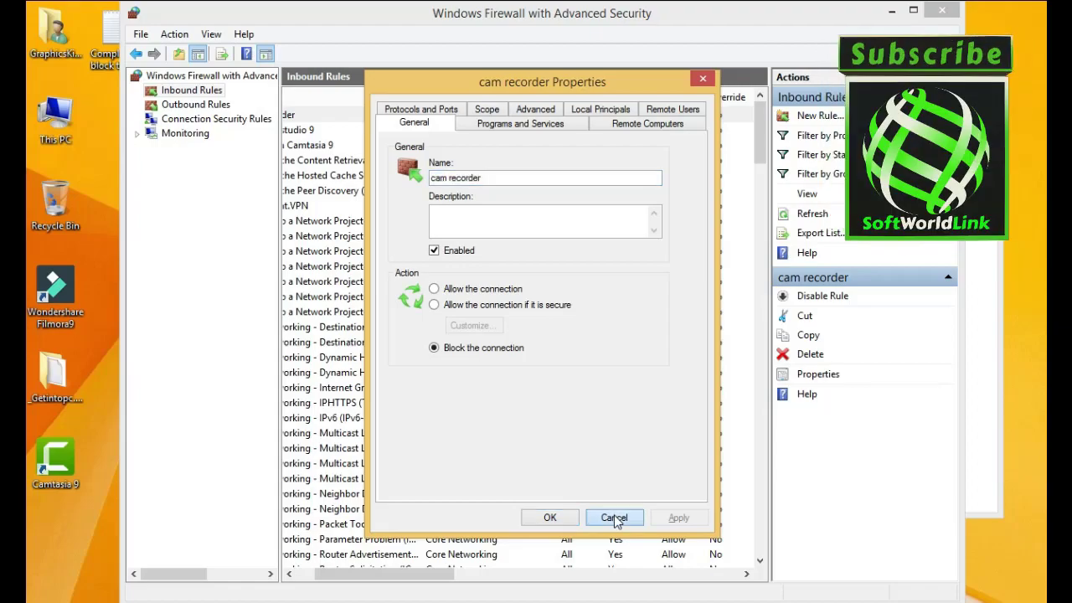
click(942, 11)
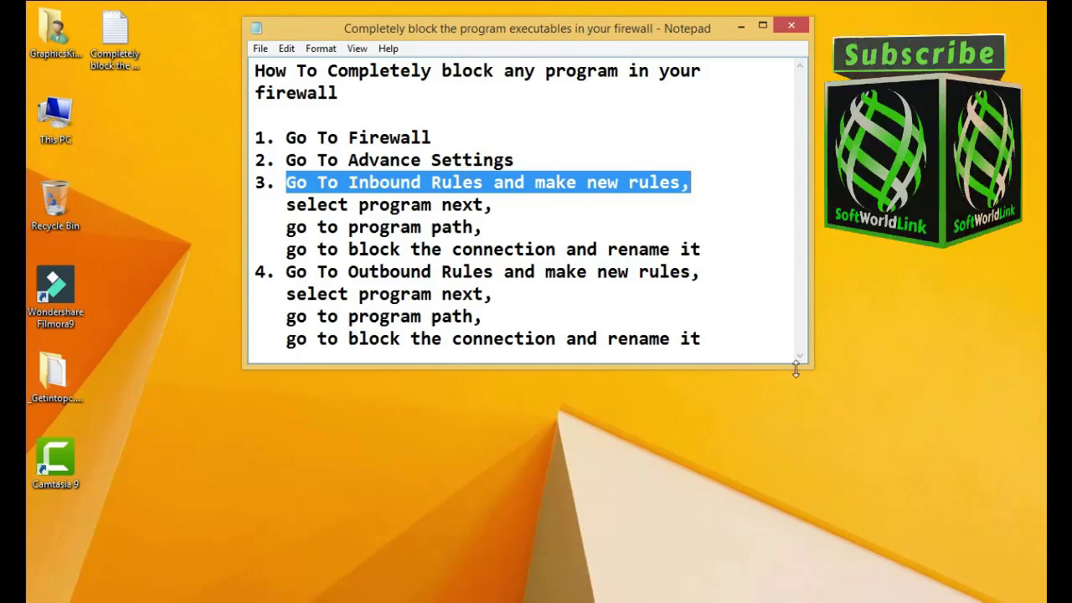
- Enlarge the Notepad window with the firewall instructions and highlight steps 1 to 4 for review
drag(796, 370, 774, 478)
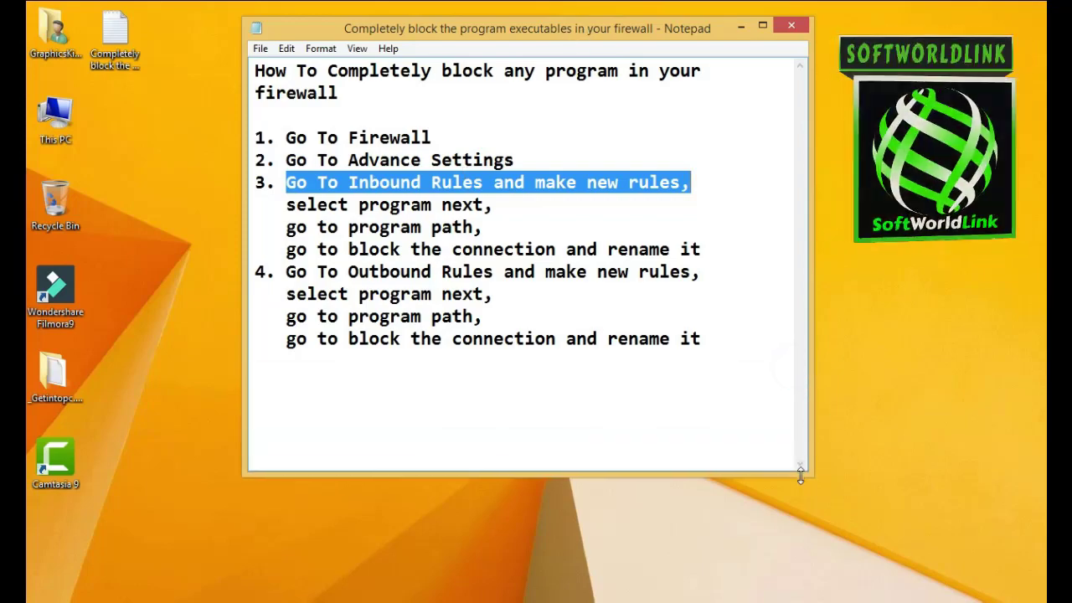
click(711, 350)
drag(709, 349, 248, 117)
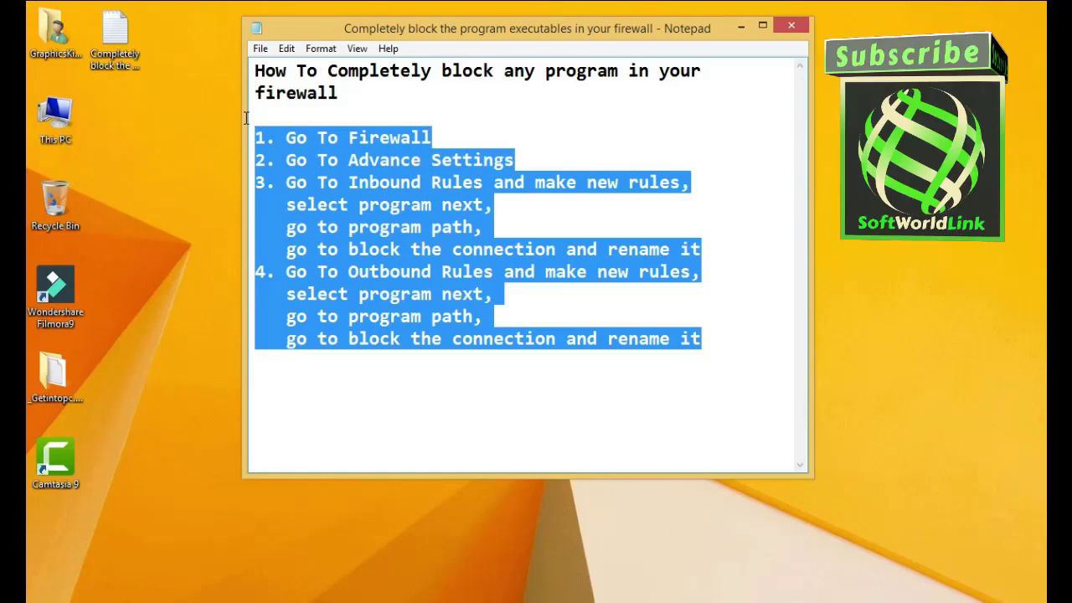
click(199, 185)
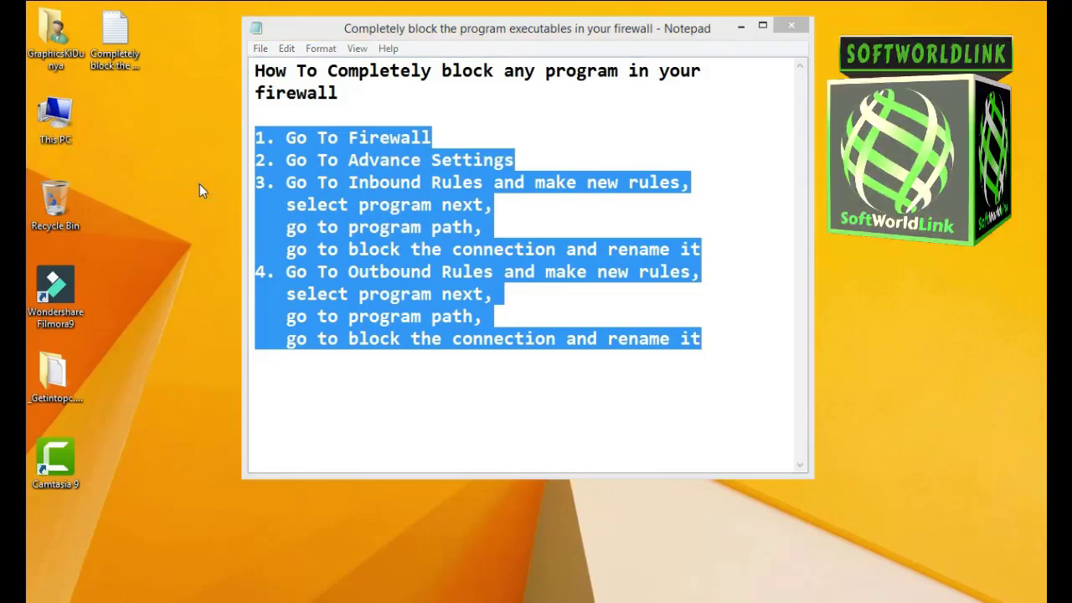